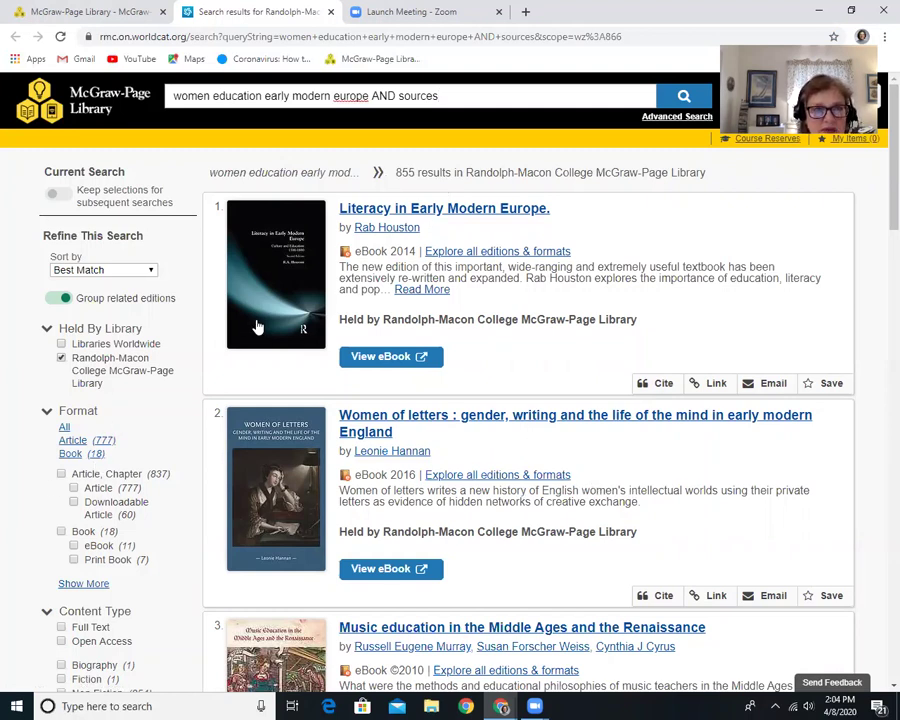
# Limit the search results to eBooks and examine the description of "Women of letters" for its use of private letters.
pyautogui.click(74, 545)
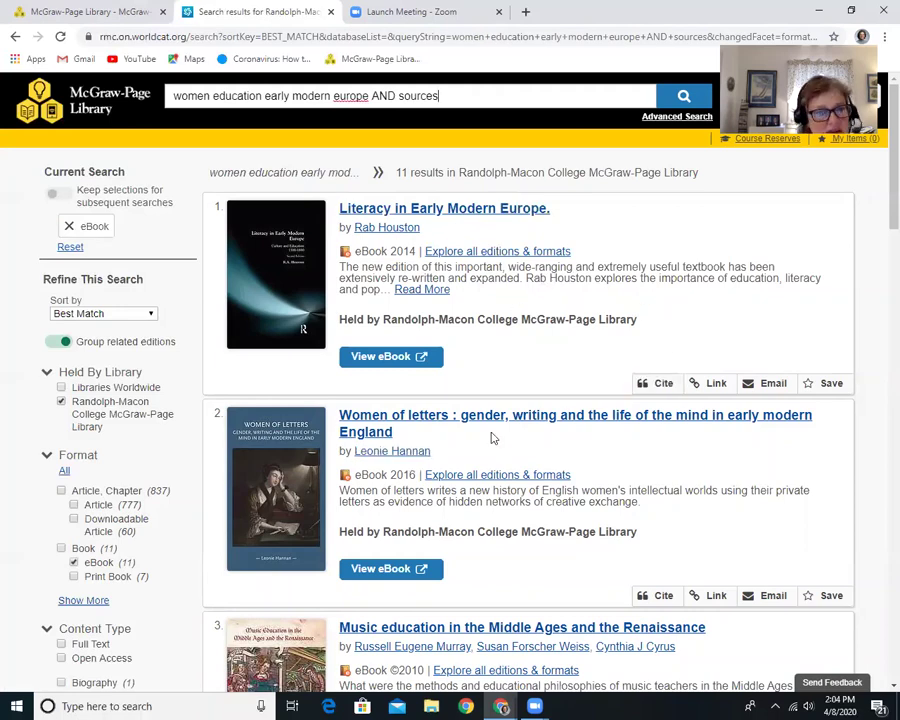
pyautogui.scroll(-1, 490, 436)
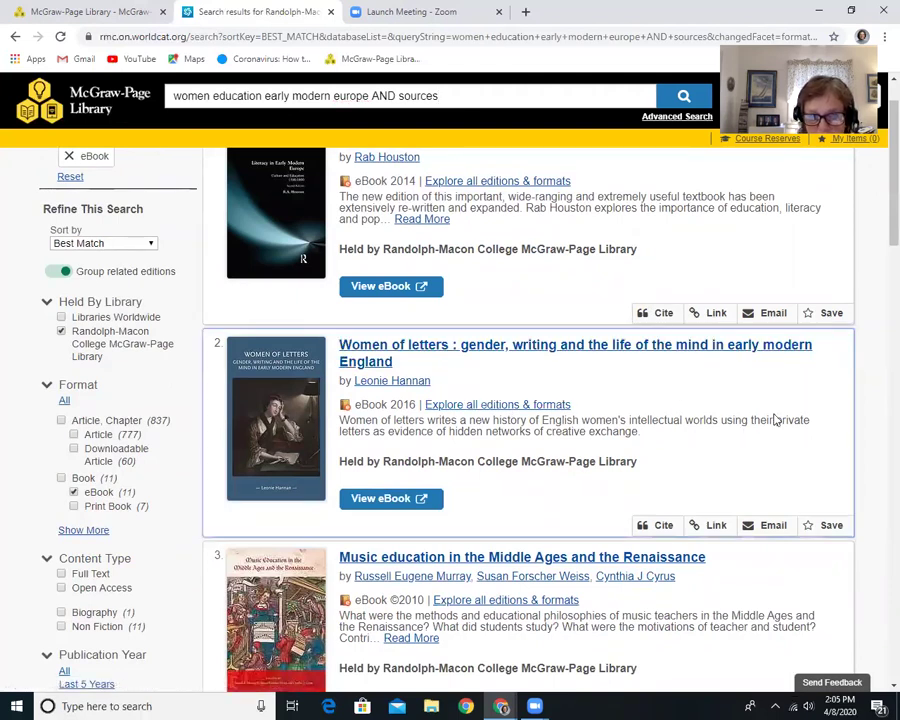
pyautogui.moveTo(781, 421); pyautogui.dragTo(646, 471)
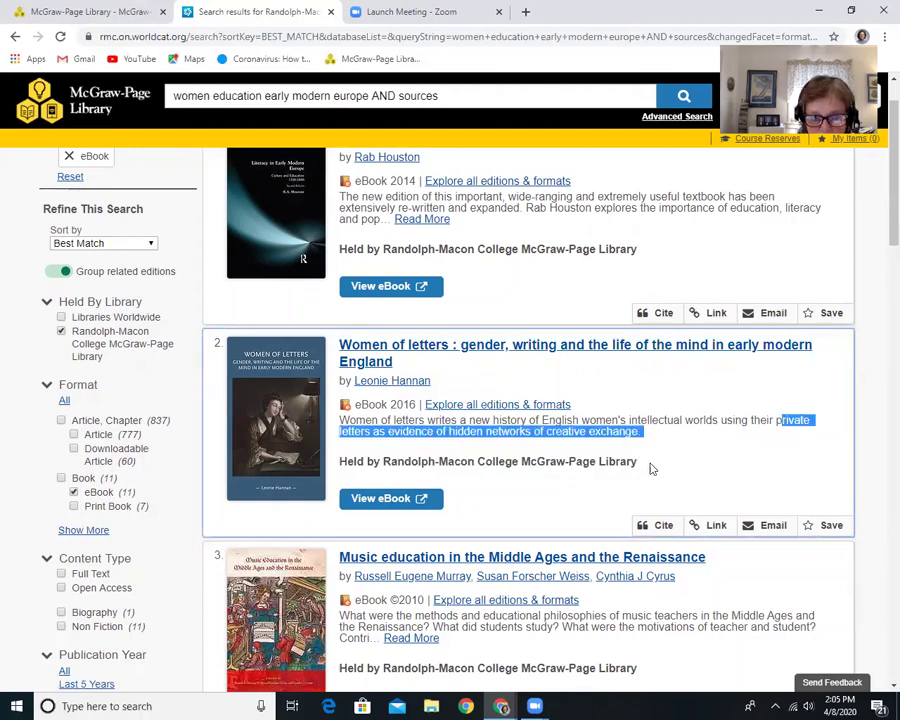
pyautogui.click(674, 456)
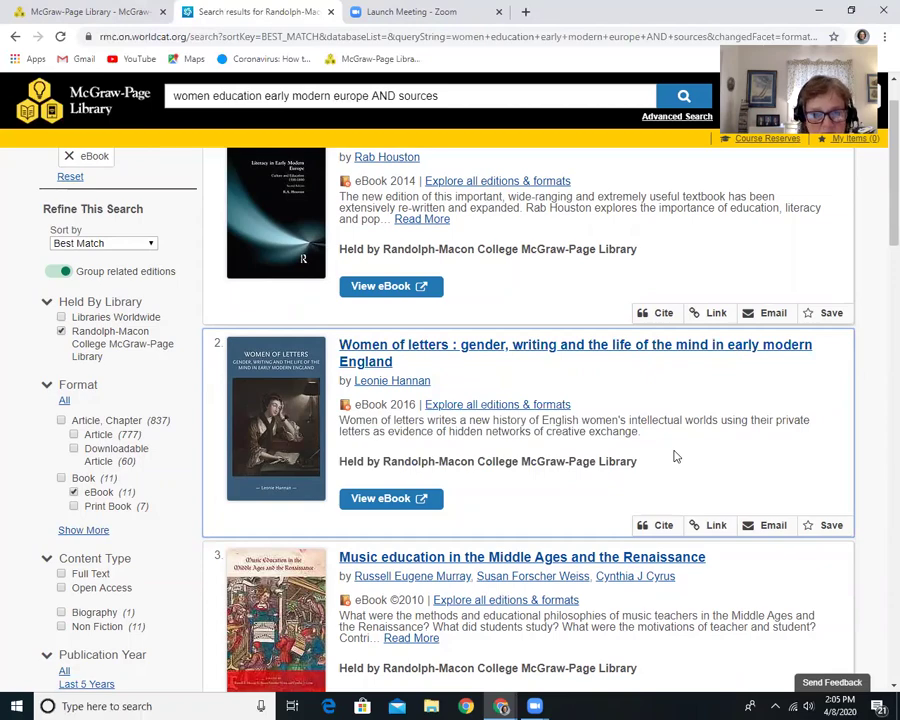
# Examine the descriptions of "Reading the Middle Ages" and "The Gentlewoman's Remembrance" for mentions of primary source material.
pyautogui.scroll(-2, 674, 456)
pyautogui.scroll(-3, 674, 456)
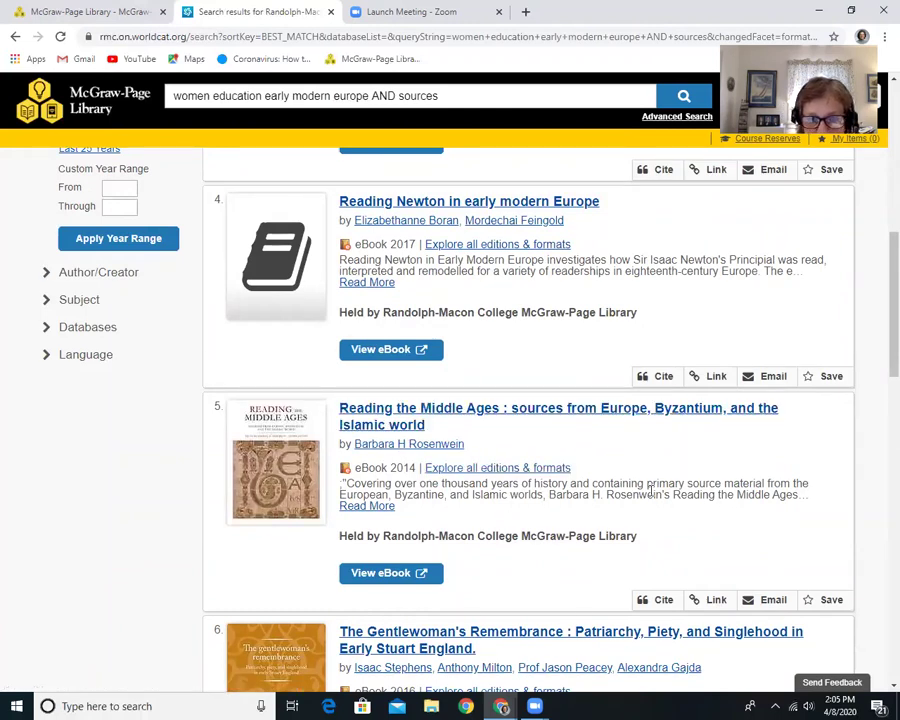
pyautogui.moveTo(604, 480); pyautogui.dragTo(766, 492)
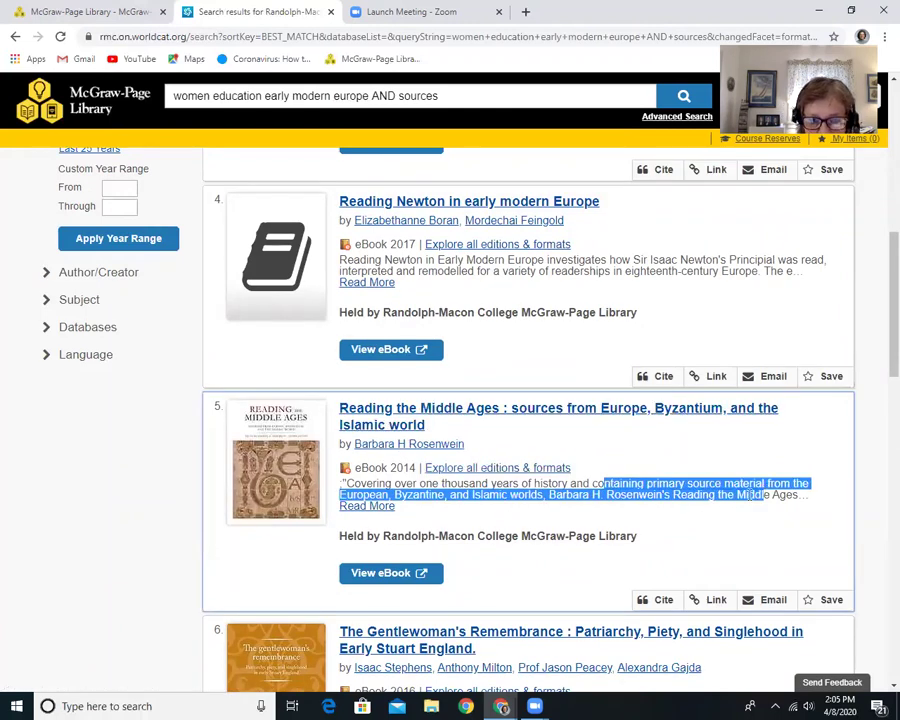
pyautogui.click(608, 526)
pyautogui.scroll(-3, 602, 522)
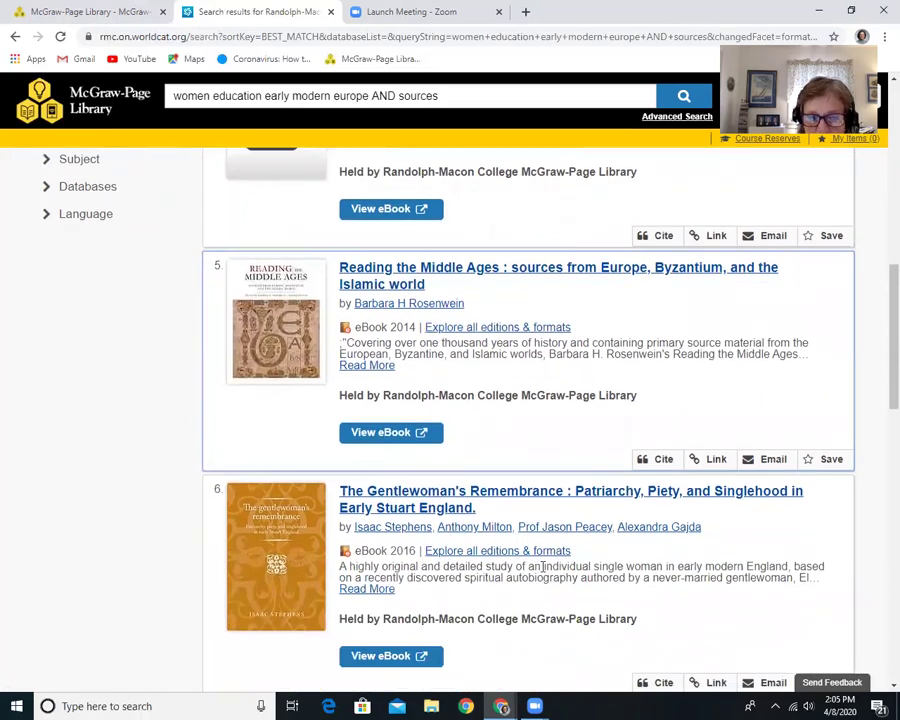
pyautogui.moveTo(791, 567); pyautogui.dragTo(500, 567)
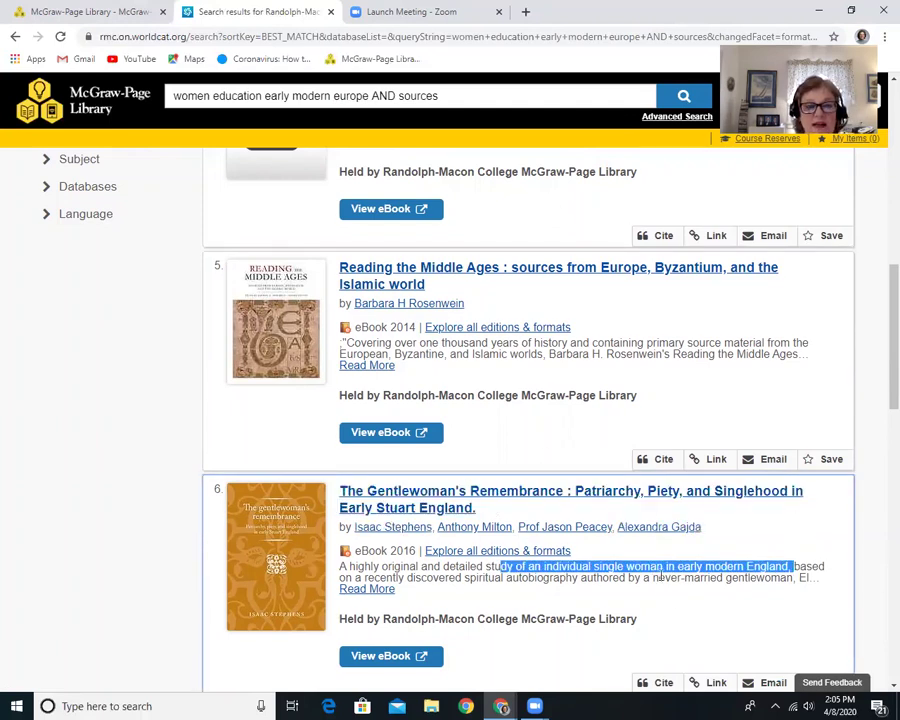
pyautogui.click(714, 567)
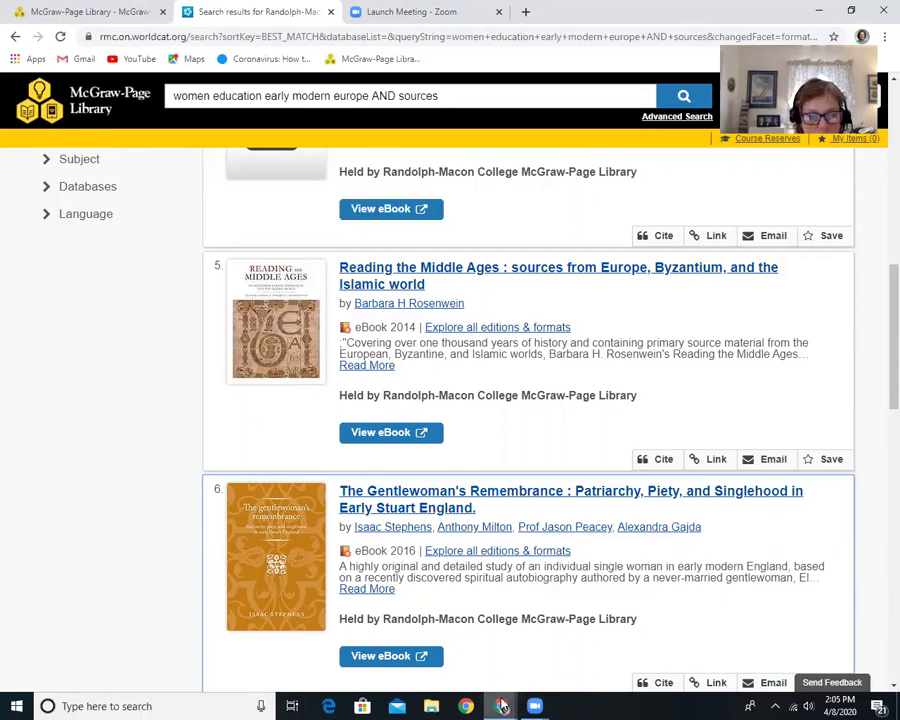
# Switch to the History 101 slideshow and advance from the search terms slide to the next slide.
pyautogui.moveTo(502, 705)
pyautogui.click(548, 640)
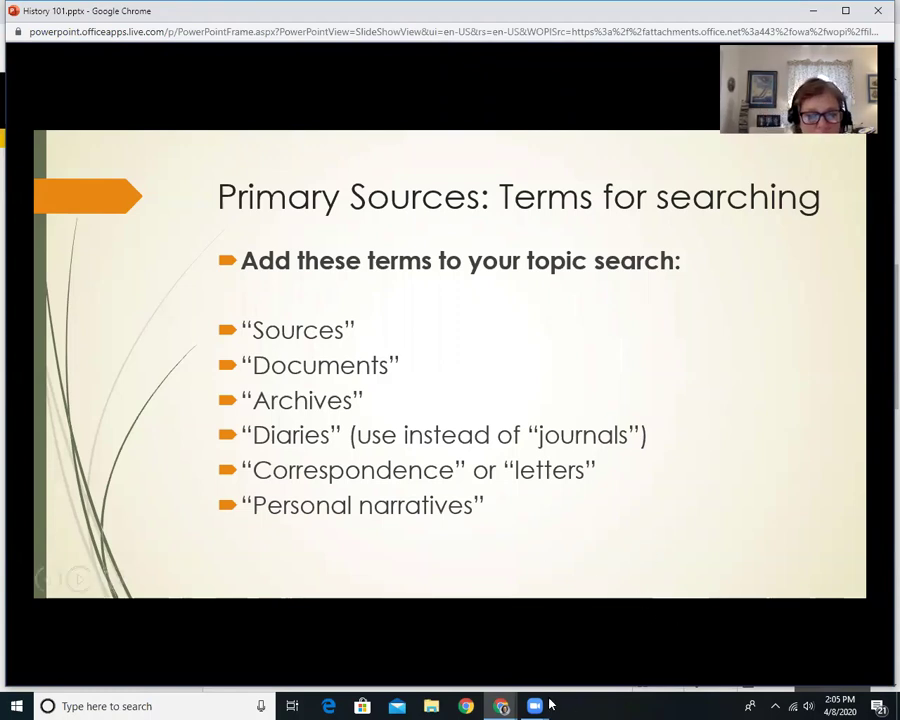
pyautogui.moveTo(500, 706)
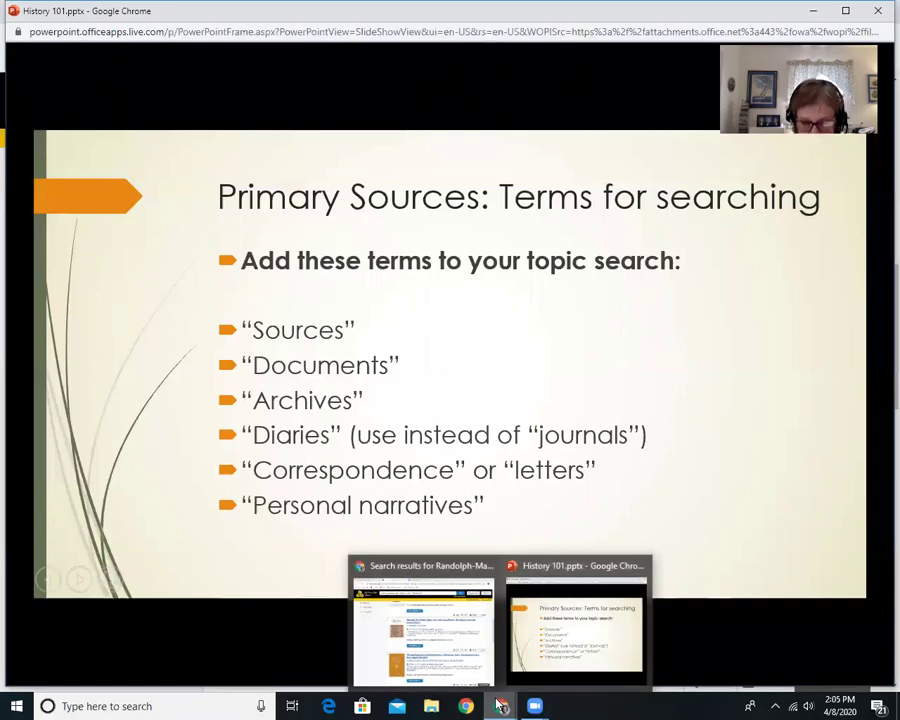
pyautogui.press('Right')
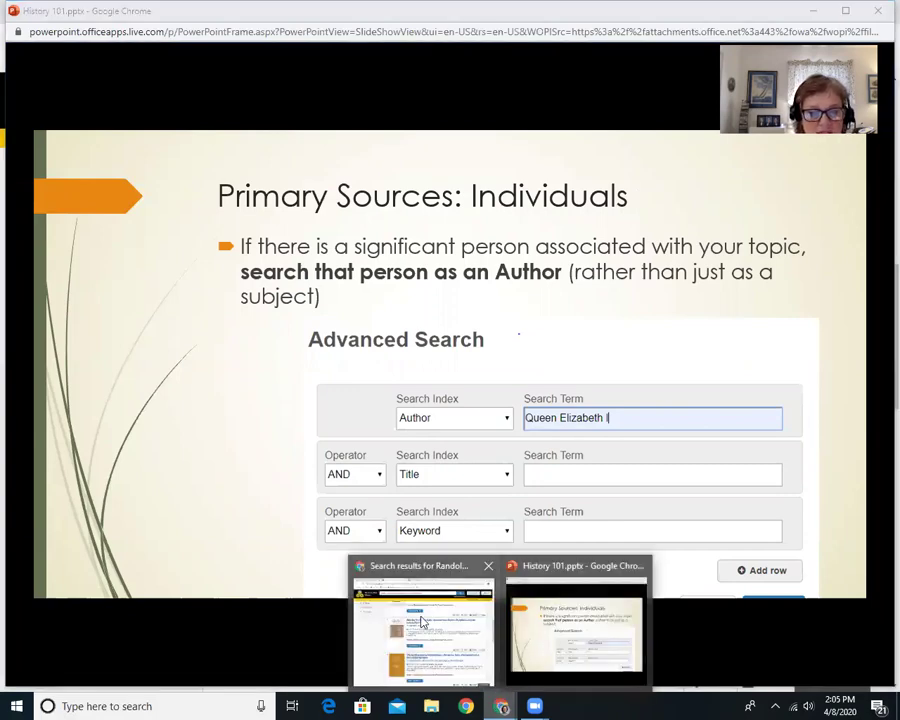
# Return from the slideshow to the library home page and open the catalog's Advanced Search.
pyautogui.click(420, 620)
pyautogui.scroll(3, 237, 325)
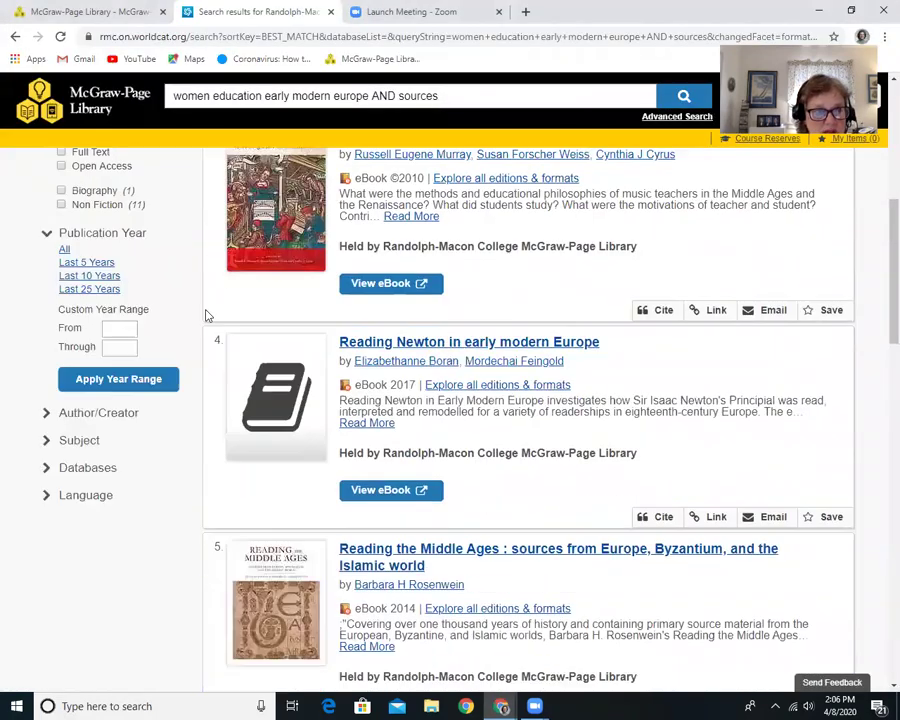
pyautogui.click(124, 92)
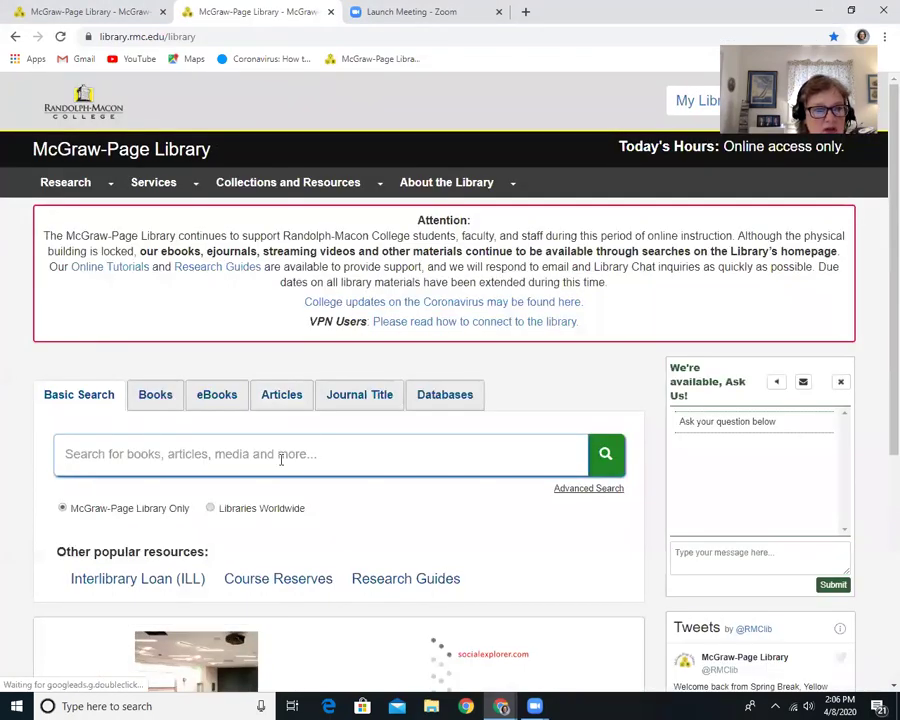
pyautogui.click(589, 494)
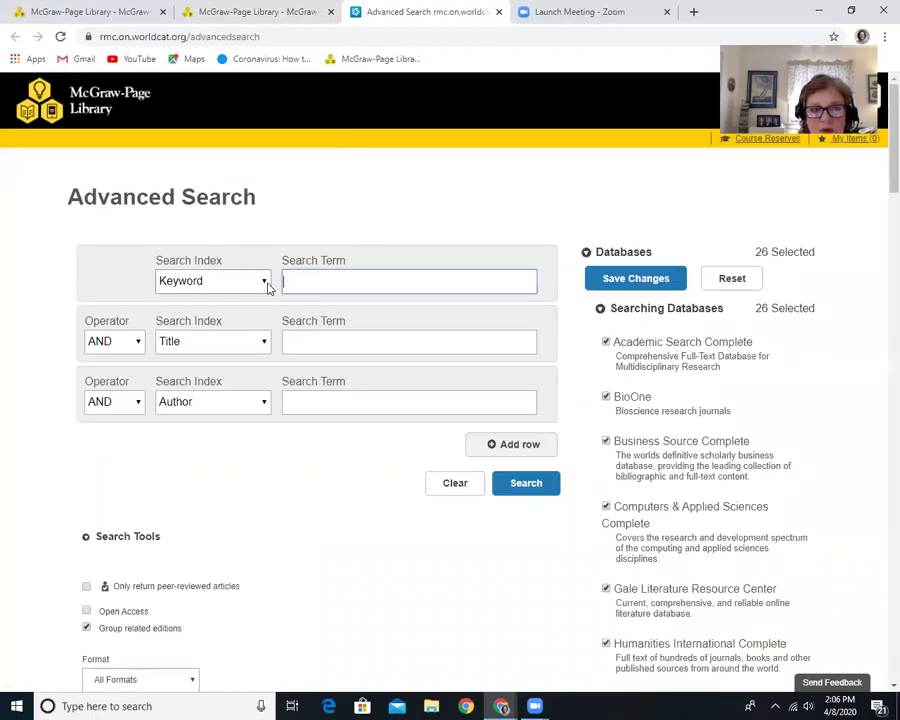
# Search the catalog for works with Queen Elizabeth I as Author.
pyautogui.click(265, 283)
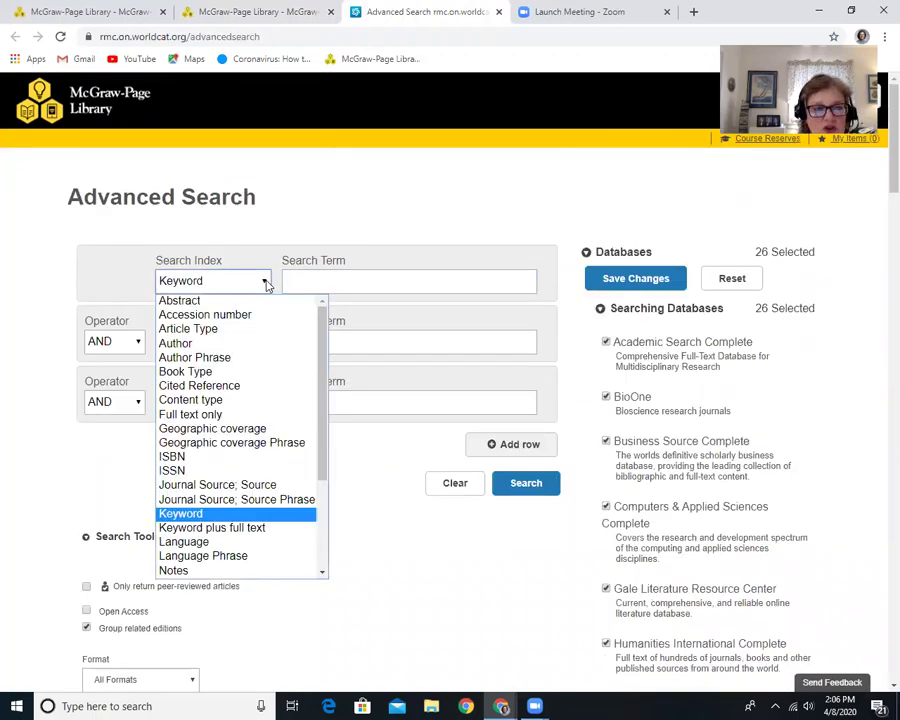
pyautogui.click(247, 343)
pyautogui.click(336, 280)
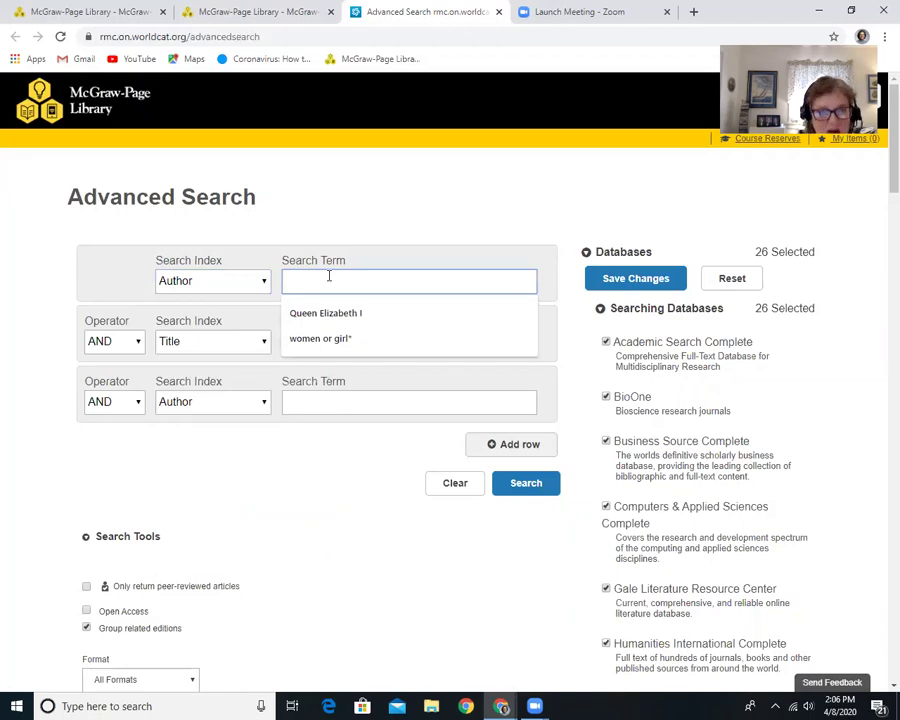
pyautogui.click(350, 312)
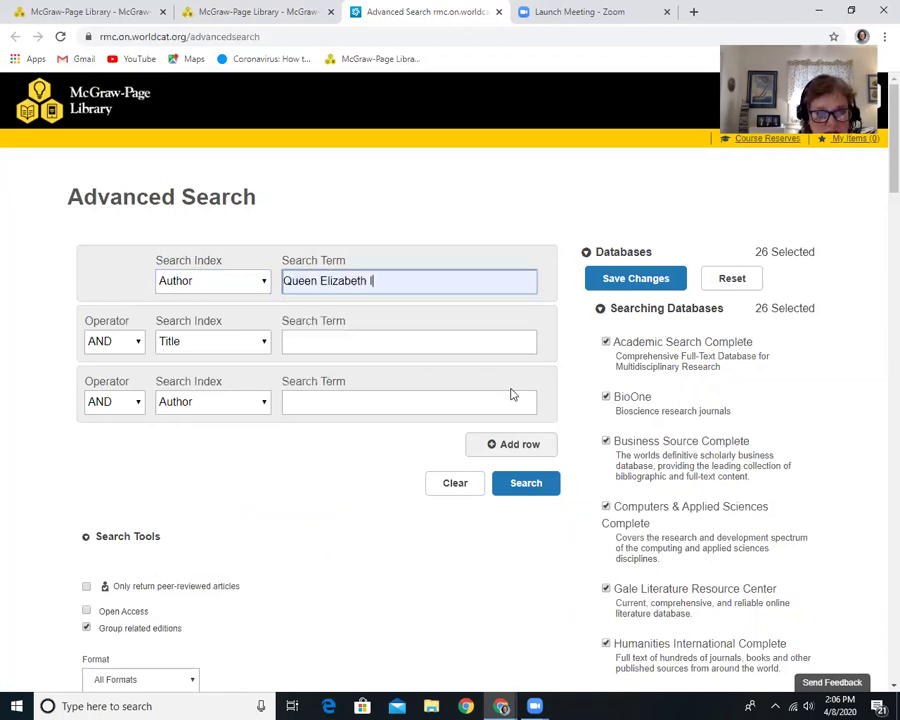
pyautogui.click(527, 486)
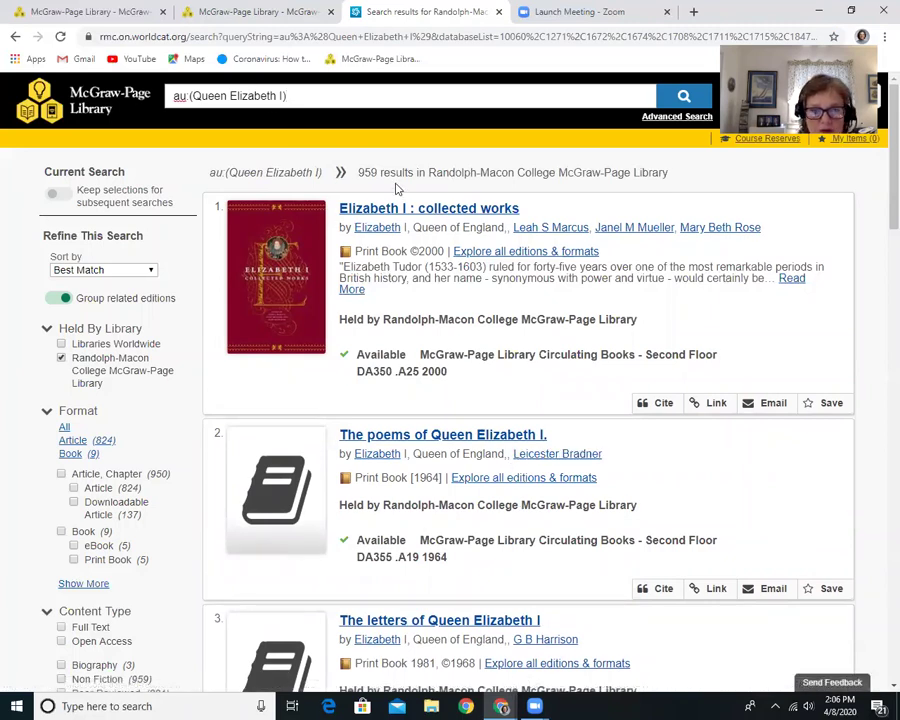
# Limit the Queen Elizabeth I results to eBooks and look through the listed titles.
pyautogui.click(74, 546)
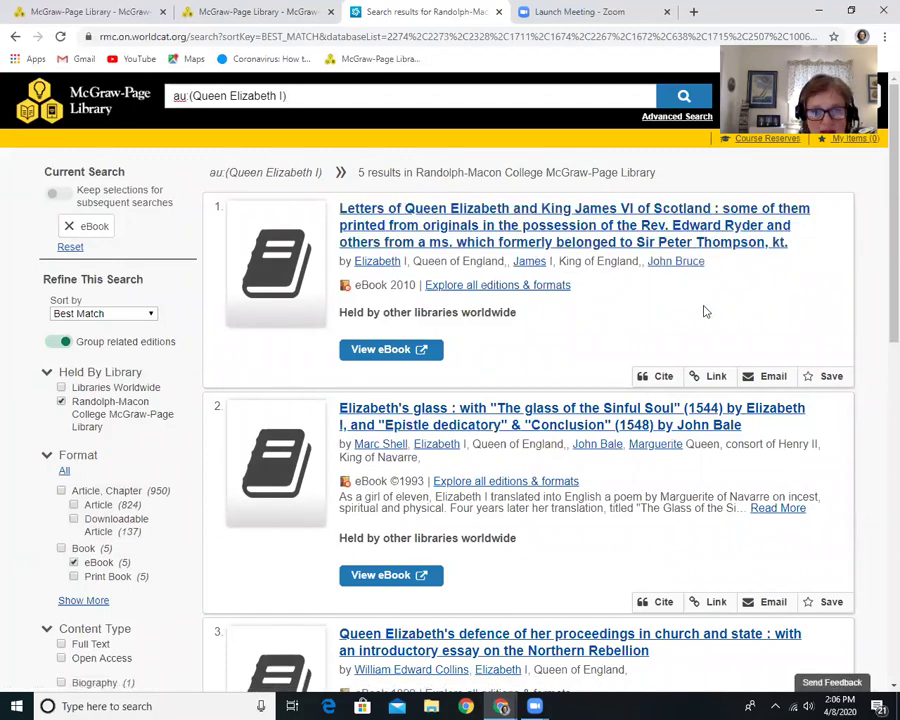
pyautogui.scroll(-1, 620, 344)
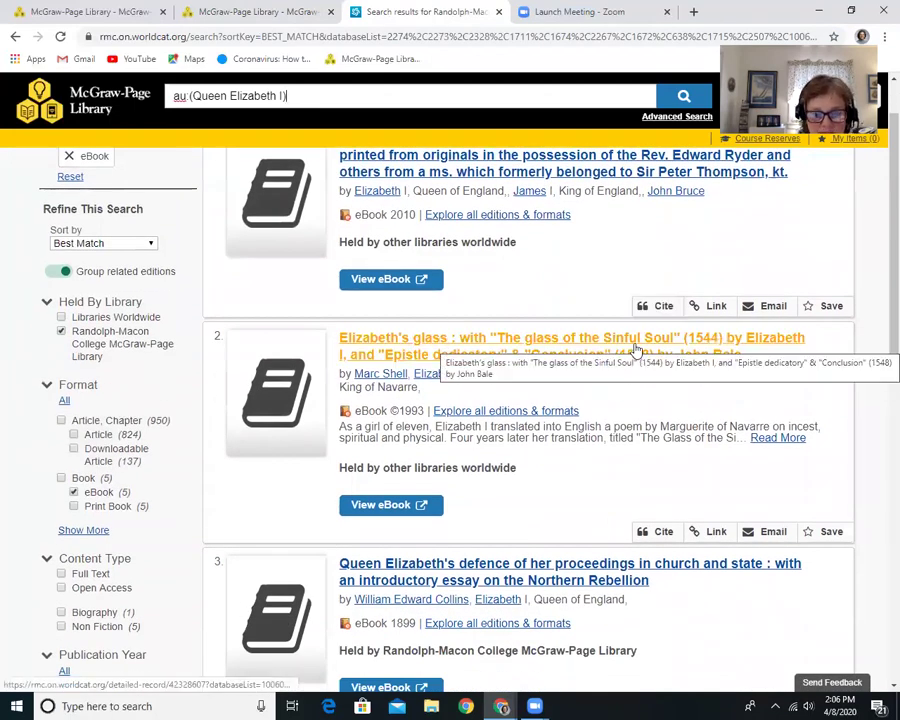
pyautogui.scroll(-2, 635, 350)
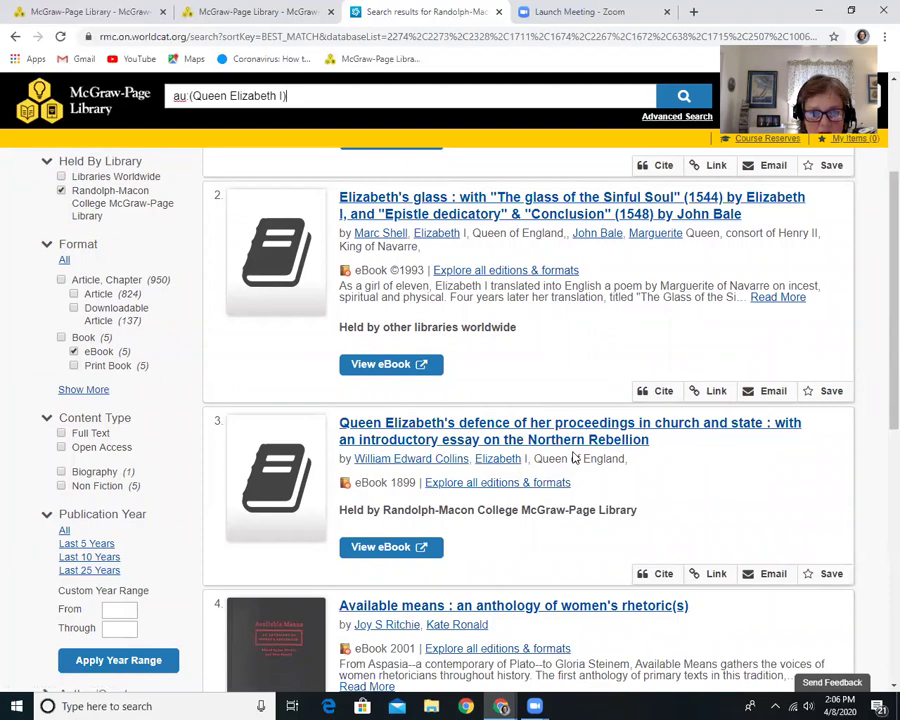
pyautogui.scroll(-1, 575, 457)
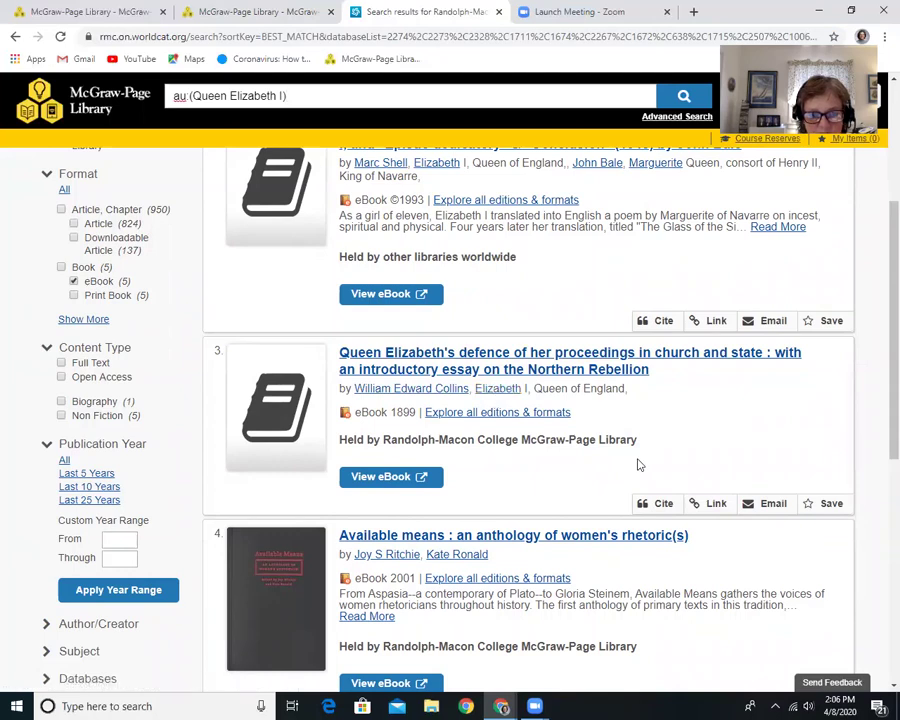
pyautogui.scroll(-3, 640, 464)
pyautogui.scroll(-2, 640, 464)
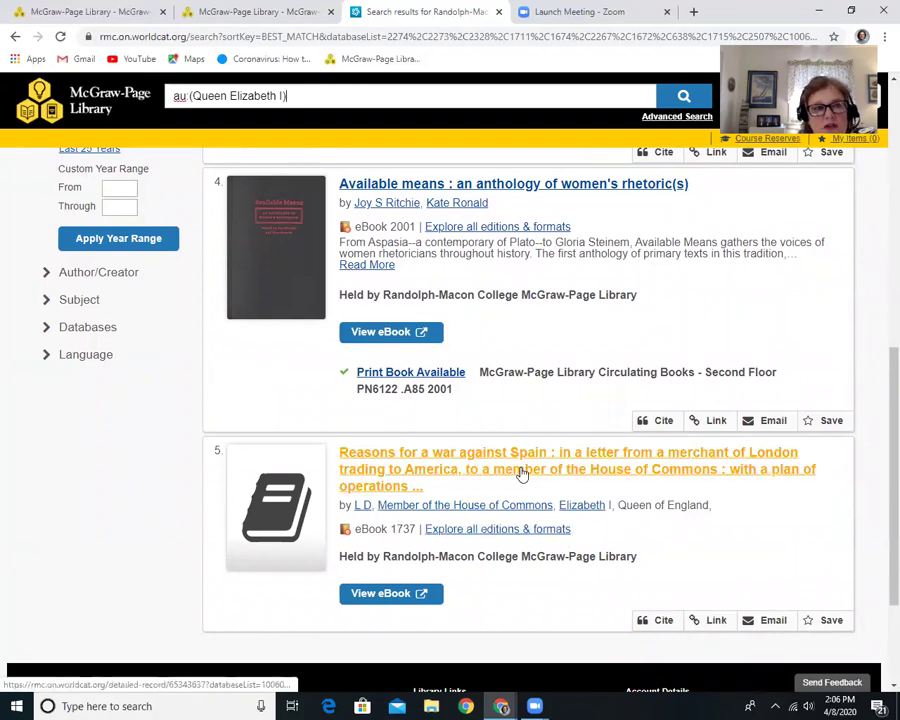
pyautogui.scroll(3, 266, 146)
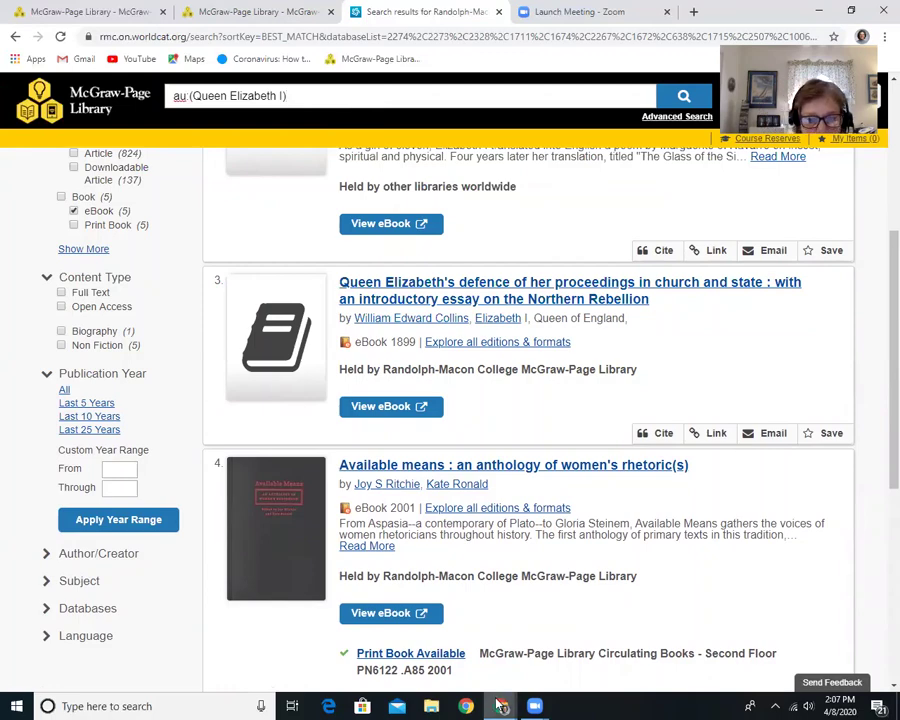
pyautogui.scroll(1, 270, 289)
pyautogui.scroll(5, 270, 289)
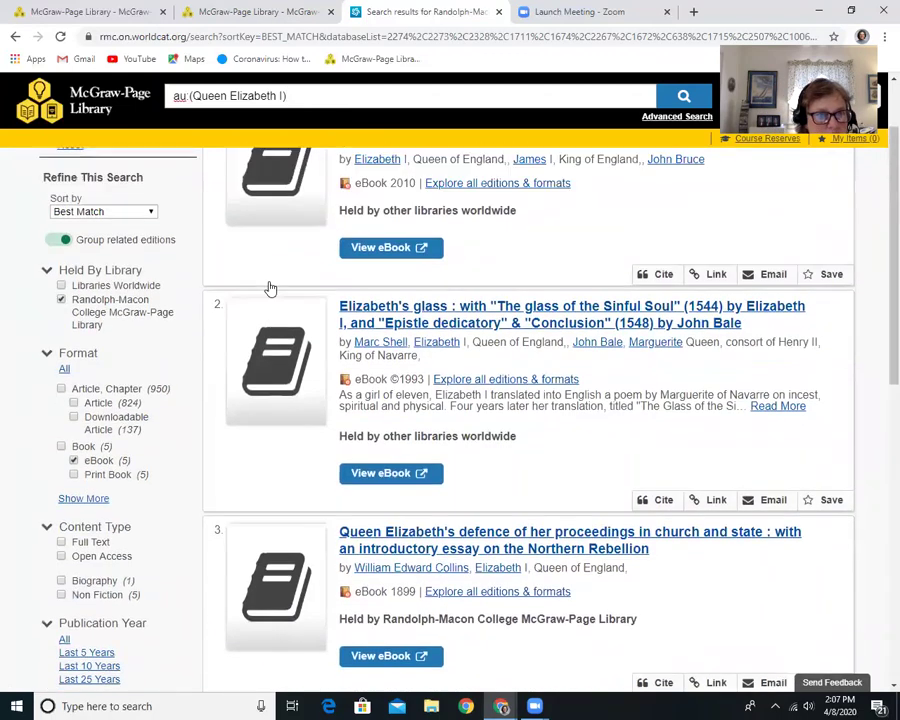
# Go back to the library home page and open the Research Help page from the library services.
pyautogui.click(105, 103)
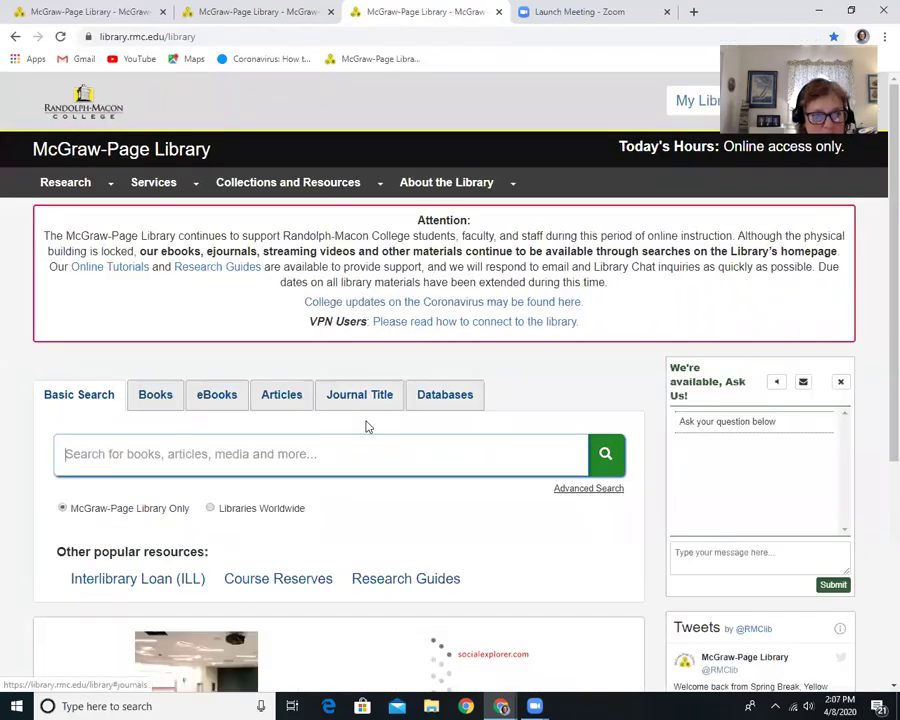
pyautogui.moveTo(90, 189)
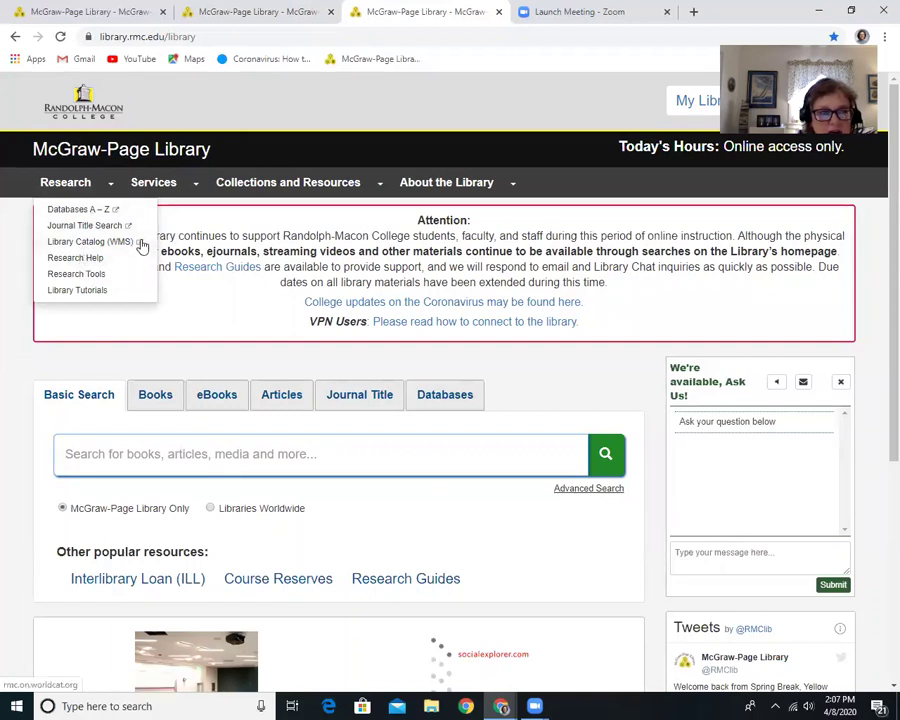
pyautogui.moveTo(153, 184)
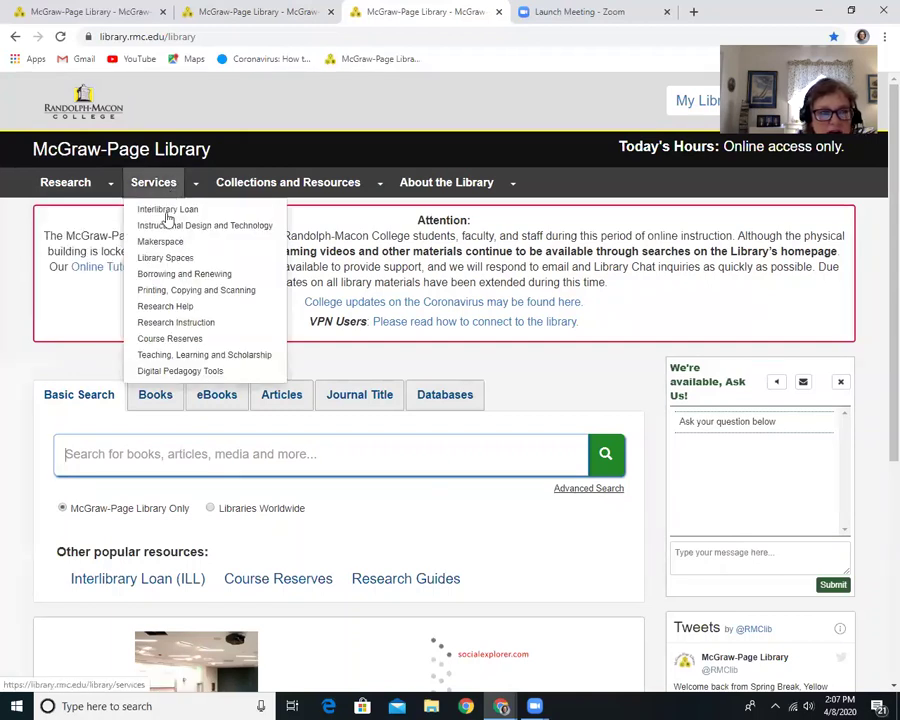
pyautogui.click(163, 310)
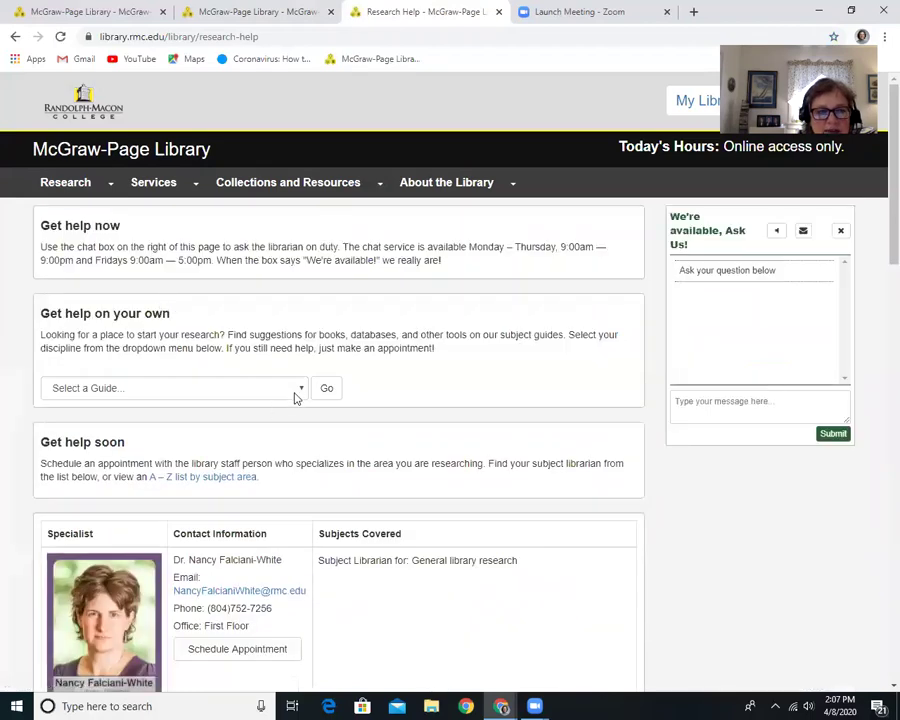
# Choose History from the subject guides and open that guide.
pyautogui.click(300, 389)
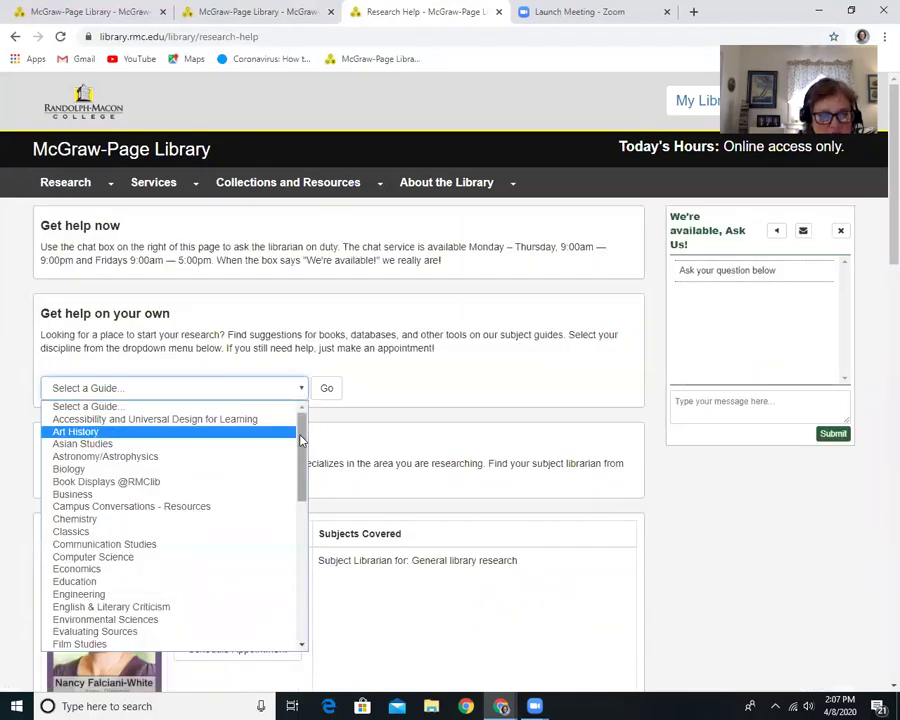
pyautogui.scroll(-4, 300, 440)
pyautogui.click(250, 524)
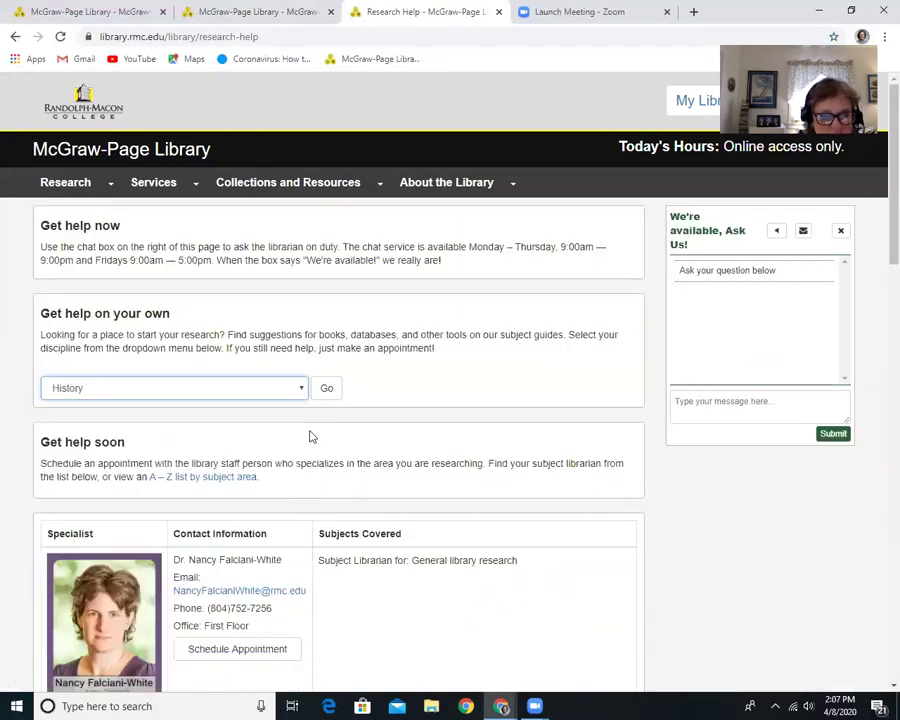
pyautogui.click(325, 389)
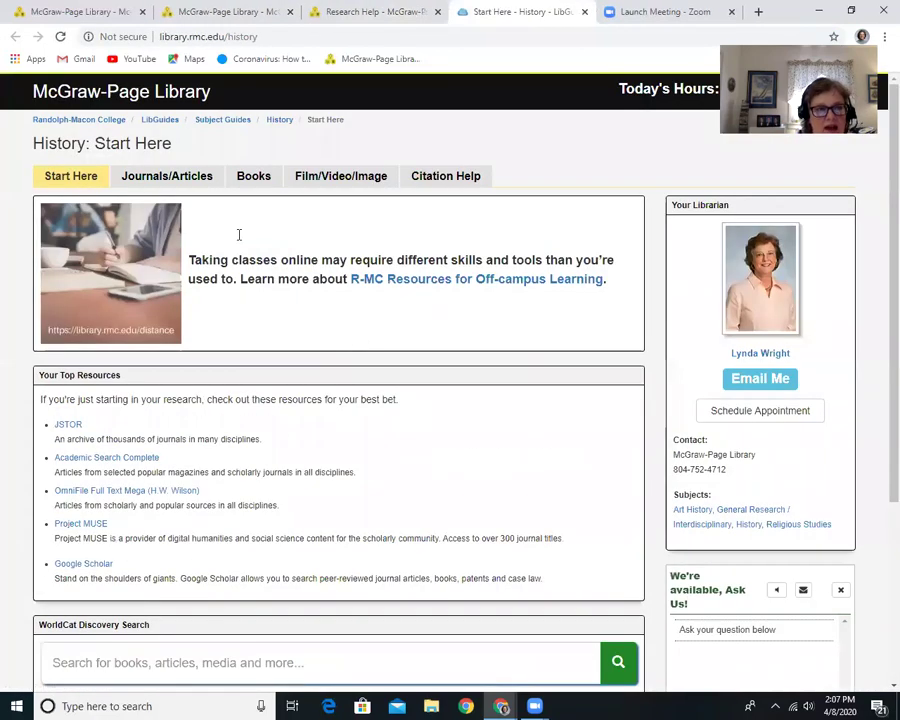
# Open the History guide's Journals/Articles page and view its Primary Source Databases section.
pyautogui.click(186, 181)
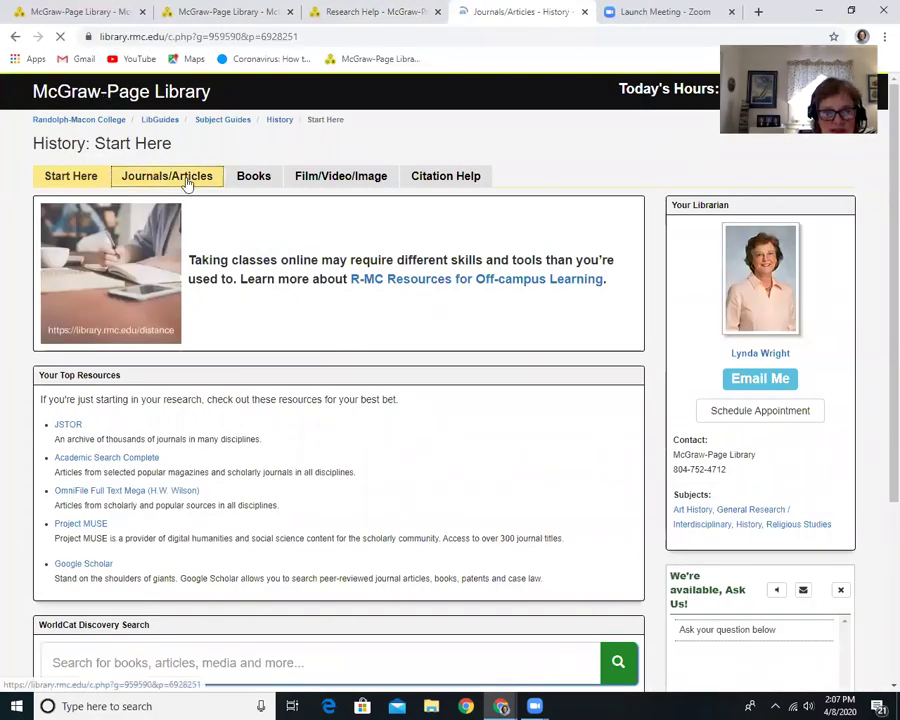
pyautogui.scroll(-3, 217, 318)
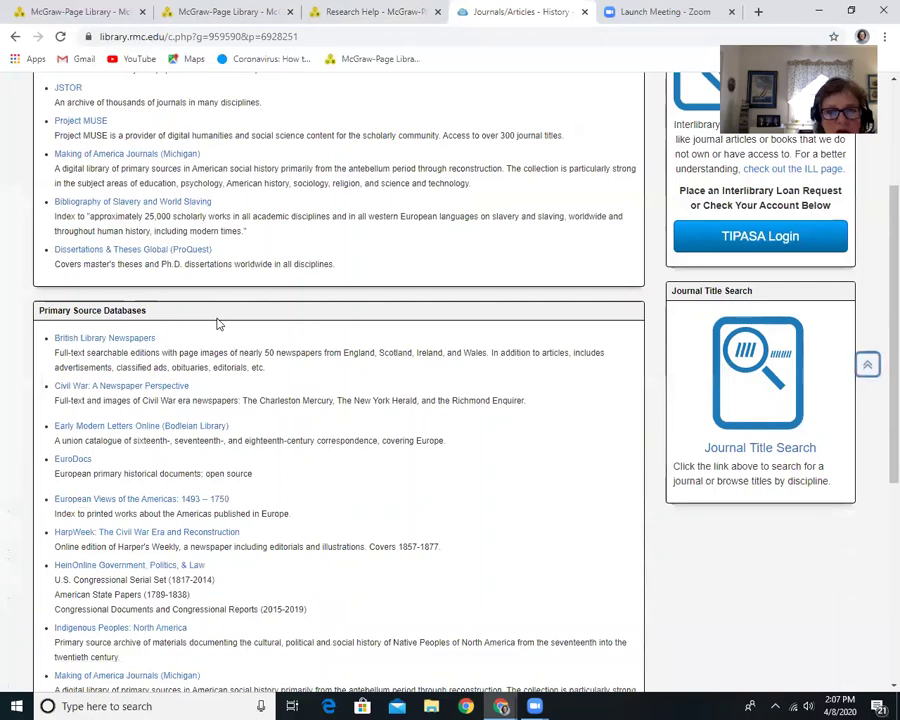
# Open the Making of the Modern World database from the guide and enter women or girls as the first advanced search term.
pyautogui.scroll(-3, 218, 323)
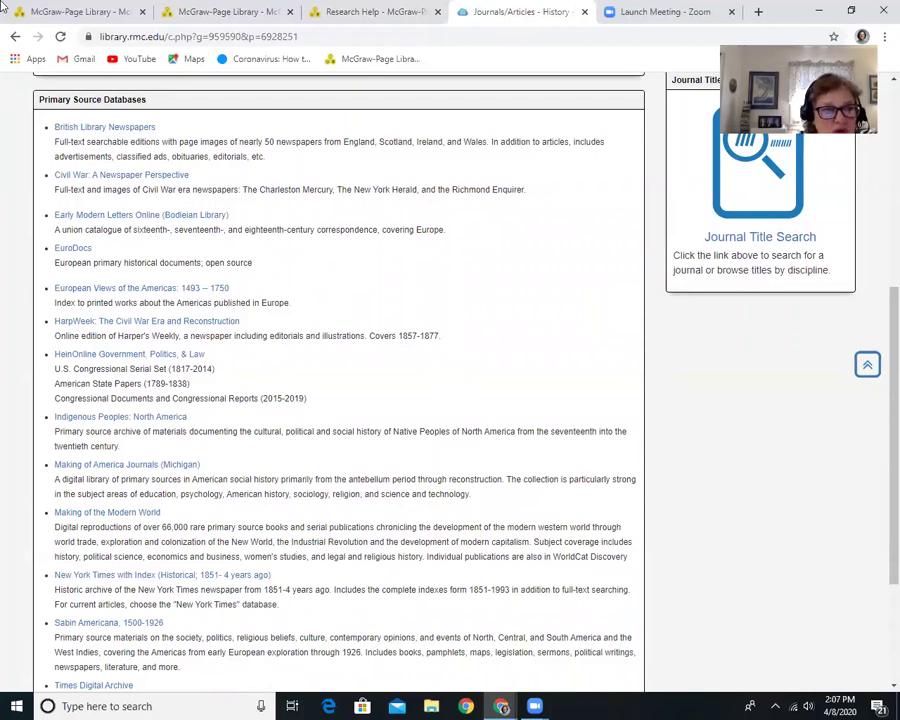
pyautogui.click(125, 513)
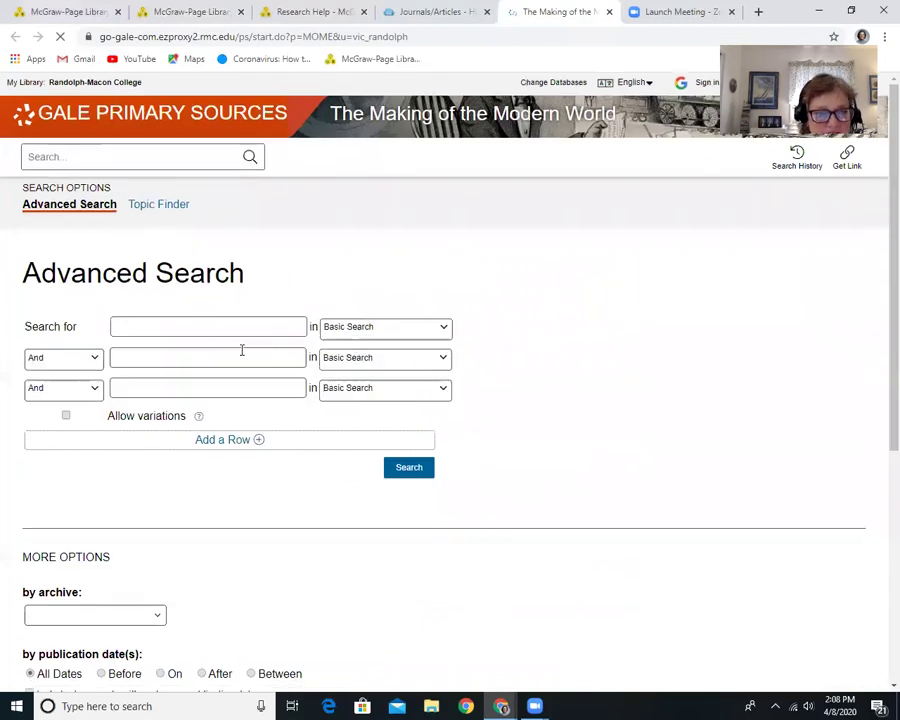
pyautogui.click(262, 326)
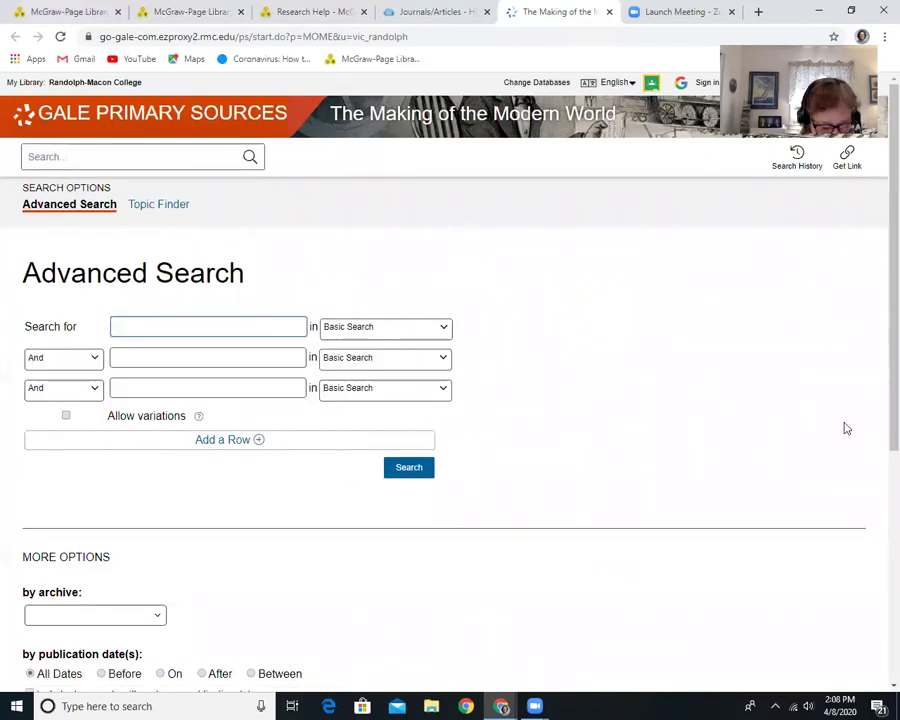
pyautogui.write('women')
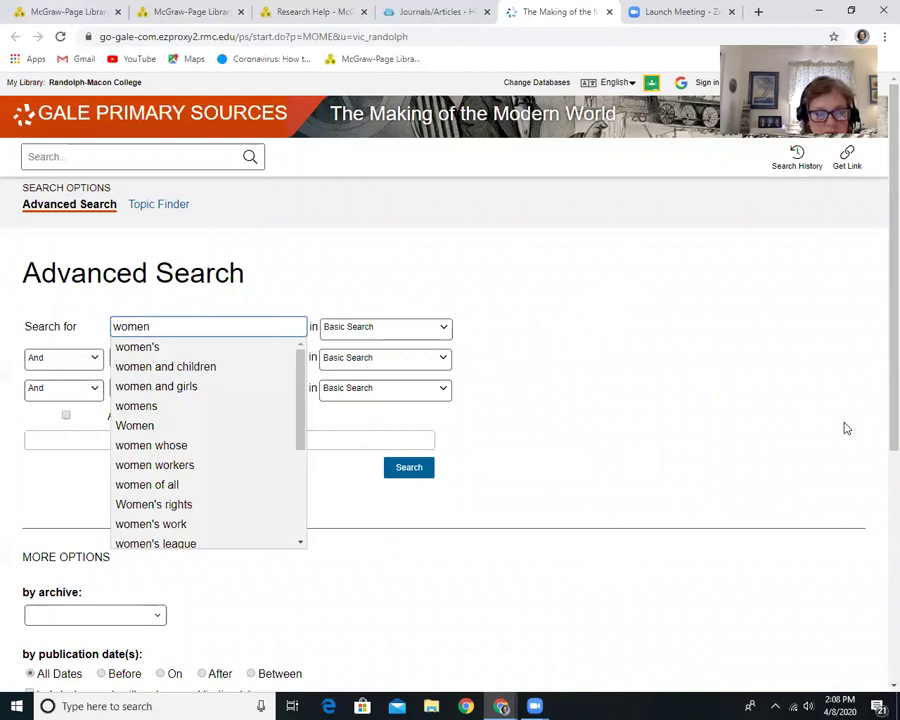
pyautogui.press('Tab')
pyautogui.press('Tab')
pyautogui.press('Tab')
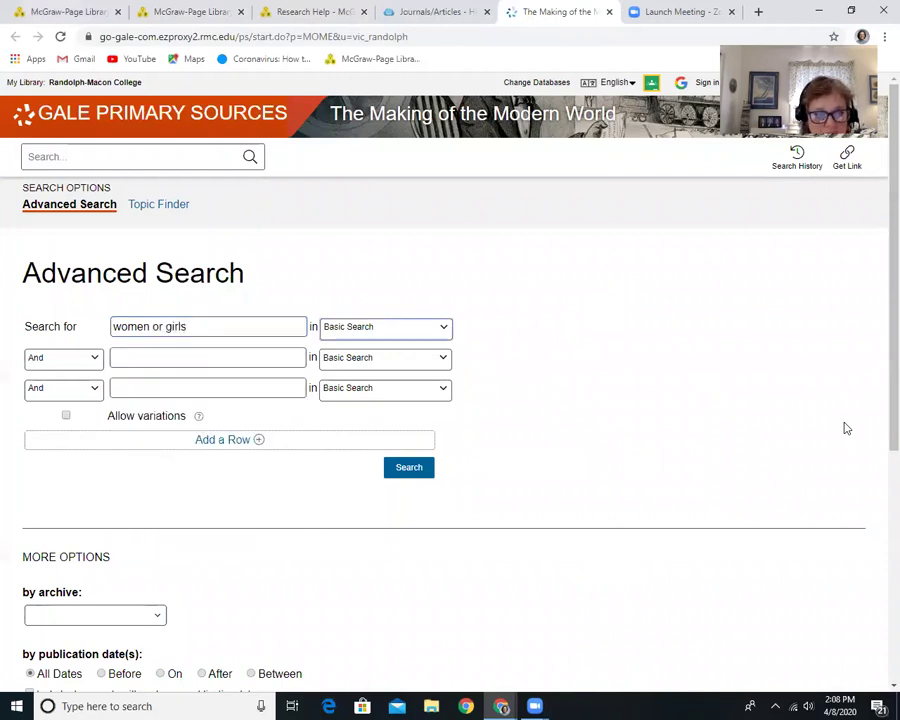
# Add education or literacy and England as further required terms, run the search and look through the listed titles.
pyautogui.write('education or literacy')
pyautogui.press('Tab')
pyautogui.press('Tab')
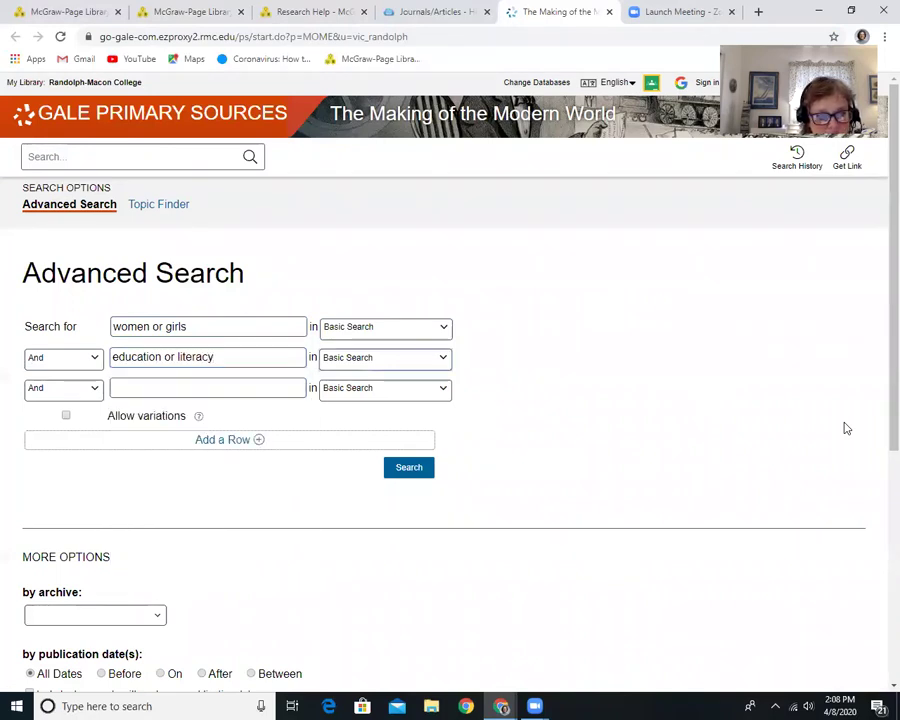
pyautogui.press('Tab')
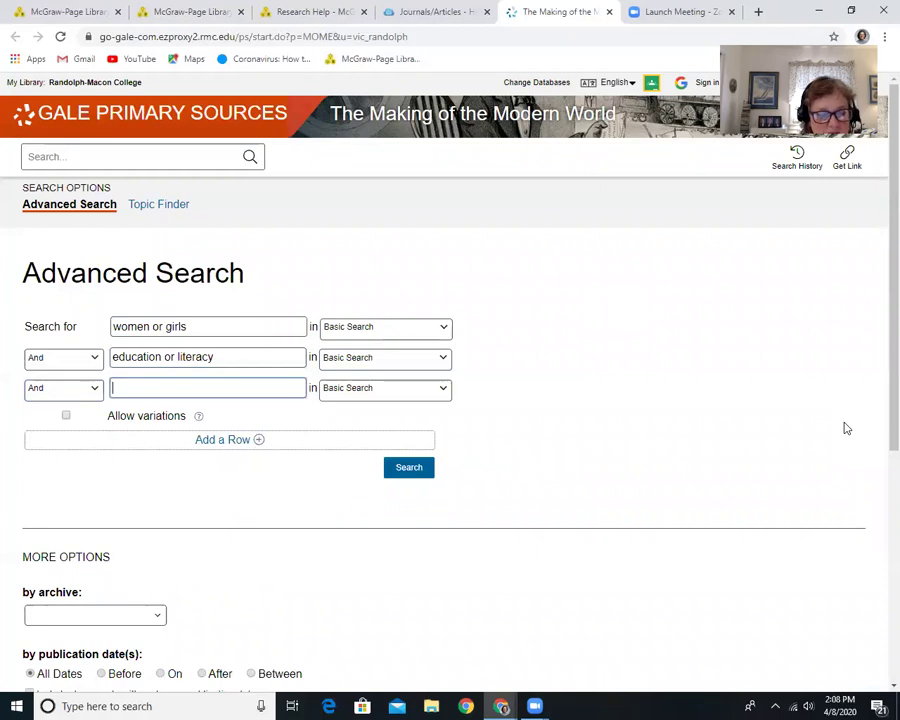
pyautogui.write('Eng')
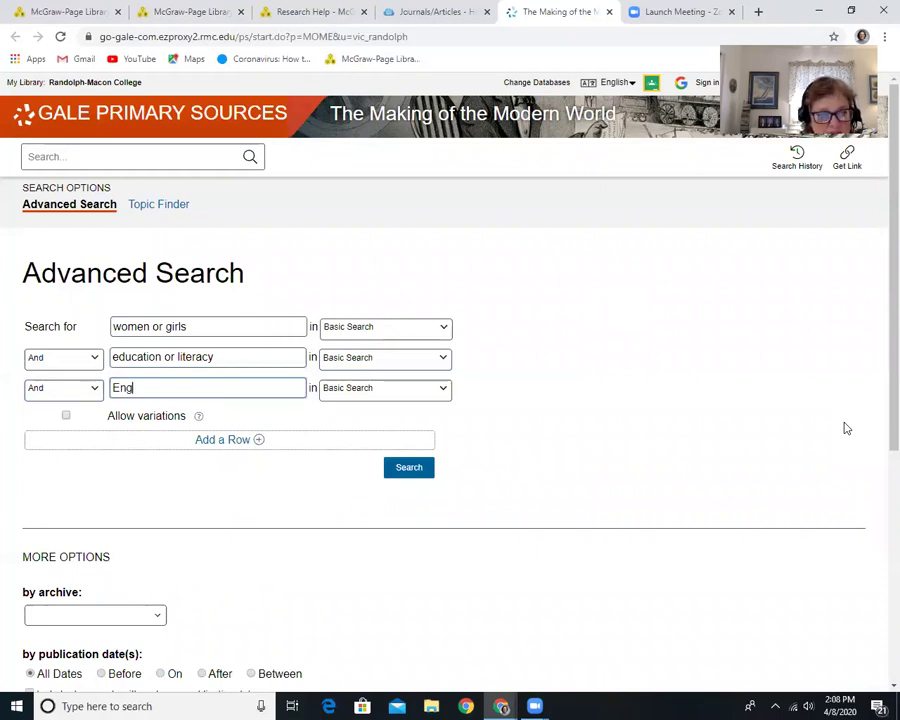
pyautogui.write('land')
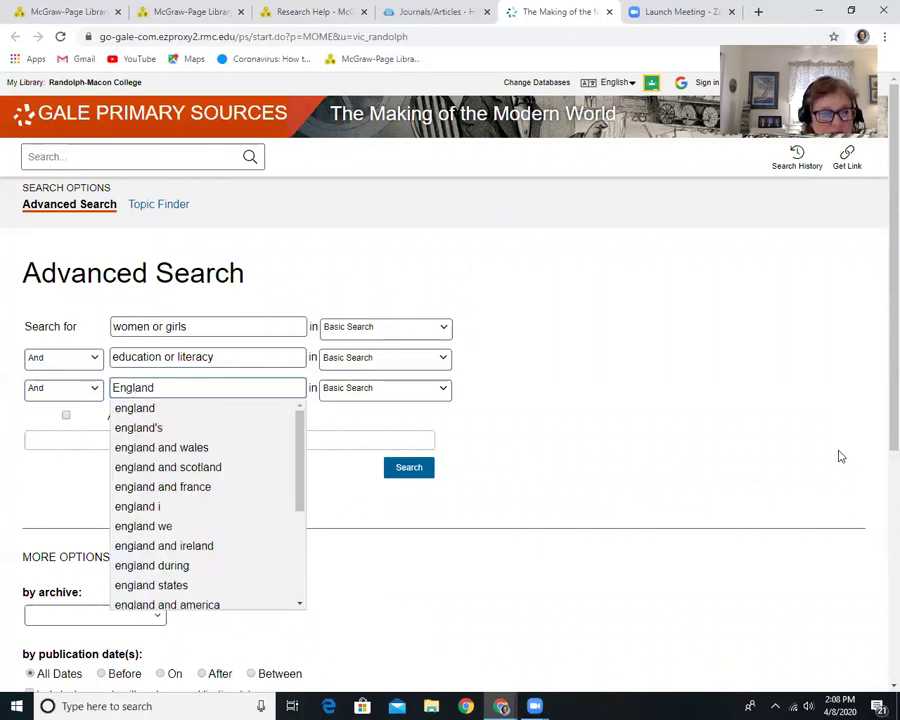
pyautogui.click(186, 408)
pyautogui.click(424, 474)
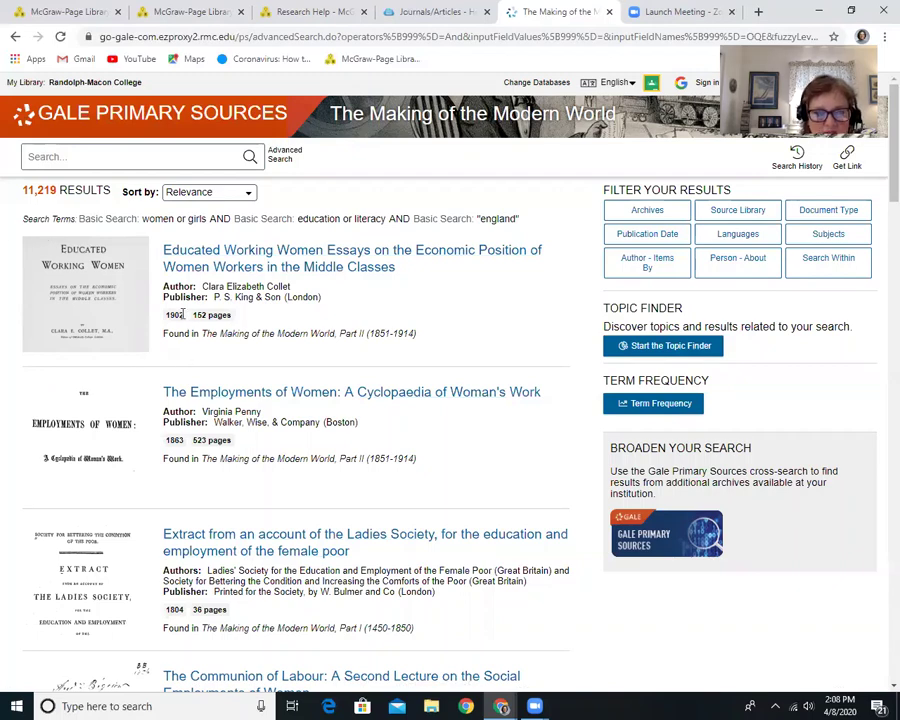
pyautogui.scroll(-4, 174, 437)
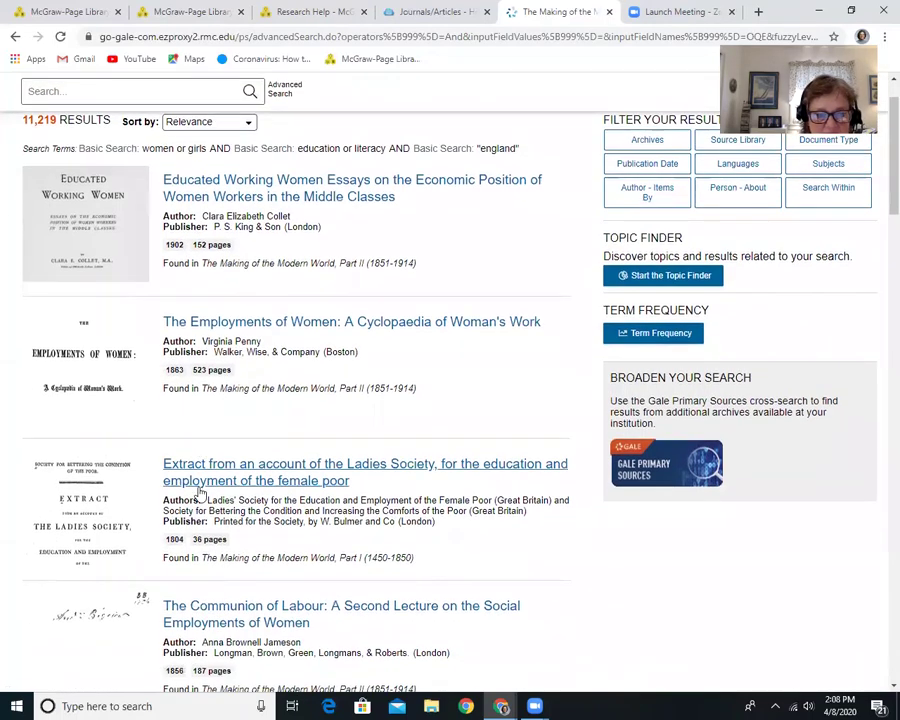
pyautogui.scroll(-3, 198, 541)
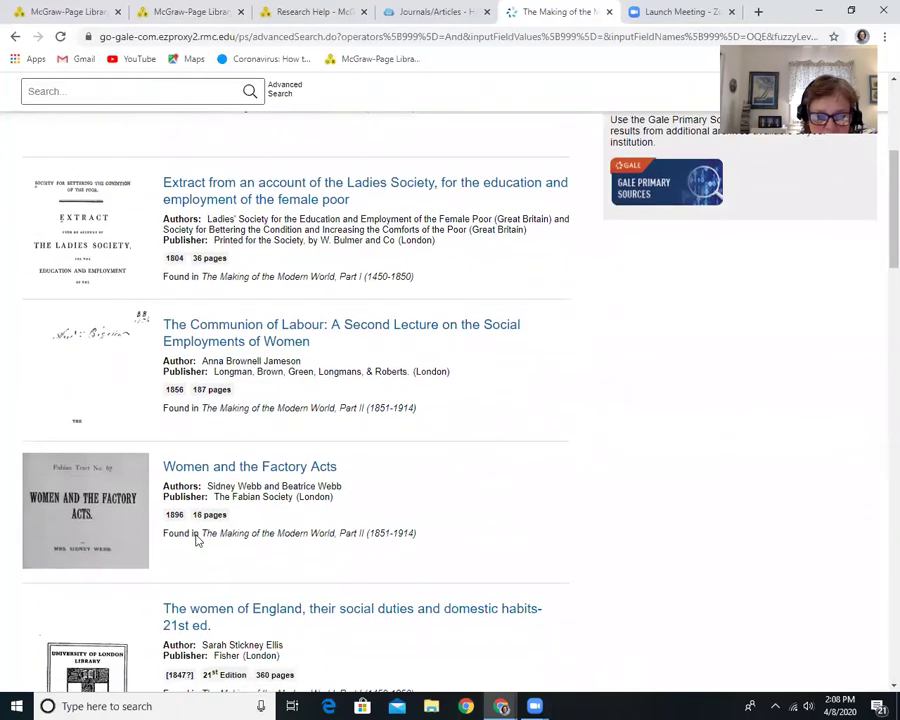
pyautogui.scroll(-3, 197, 535)
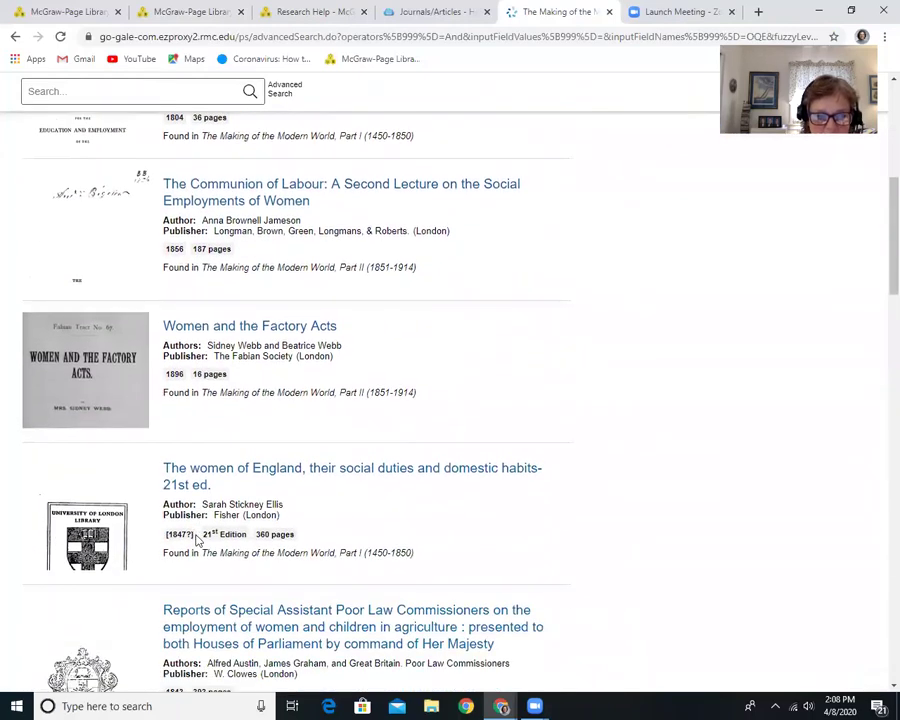
pyautogui.scroll(10, 198, 541)
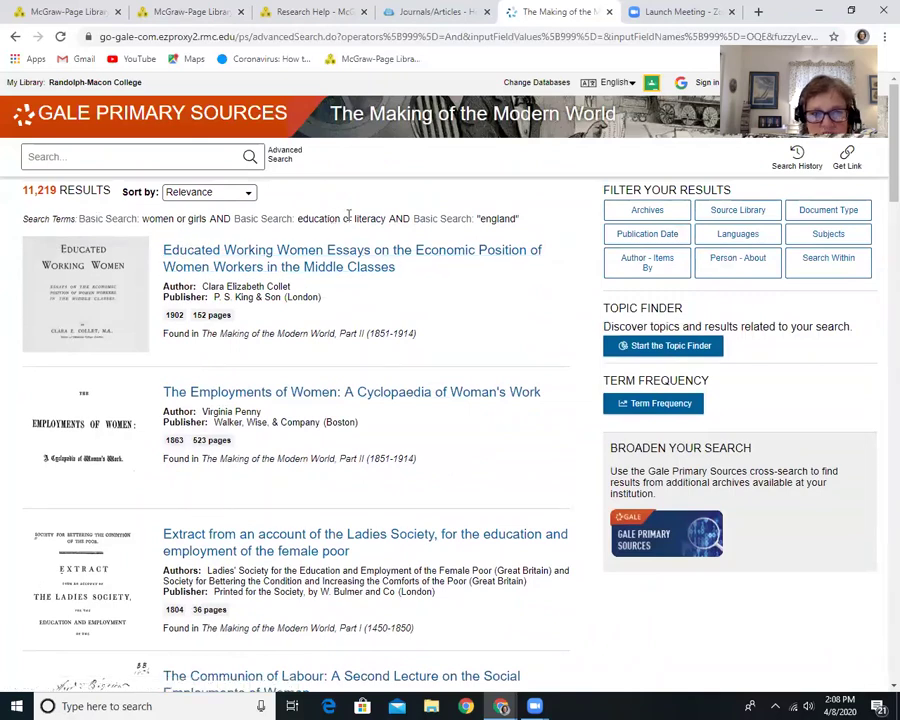
# Filter the results to publication dates before 01 January 1790.
pyautogui.click(641, 234)
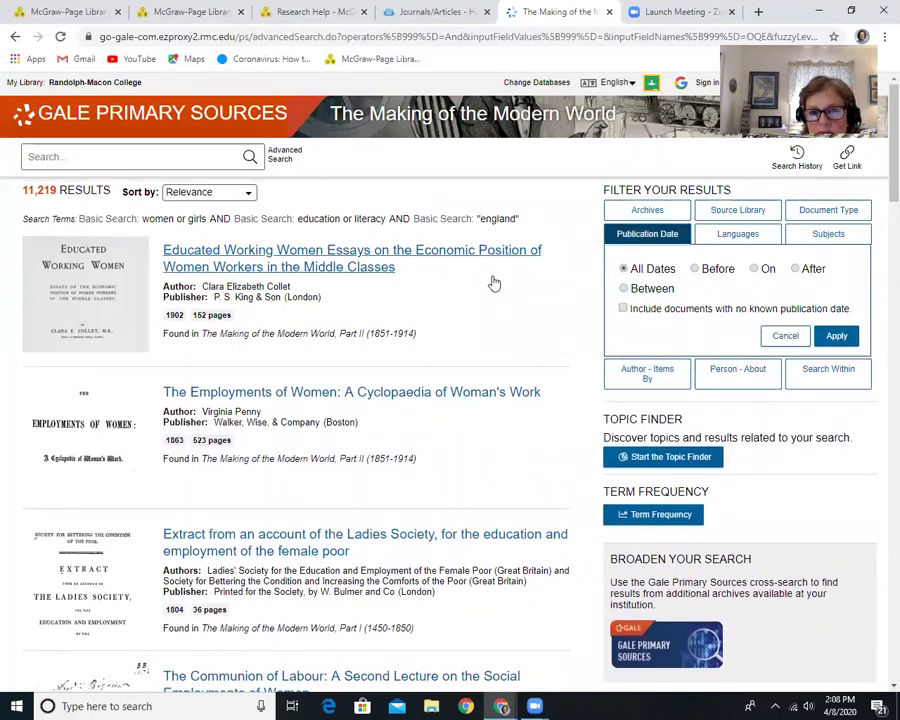
pyautogui.click(695, 269)
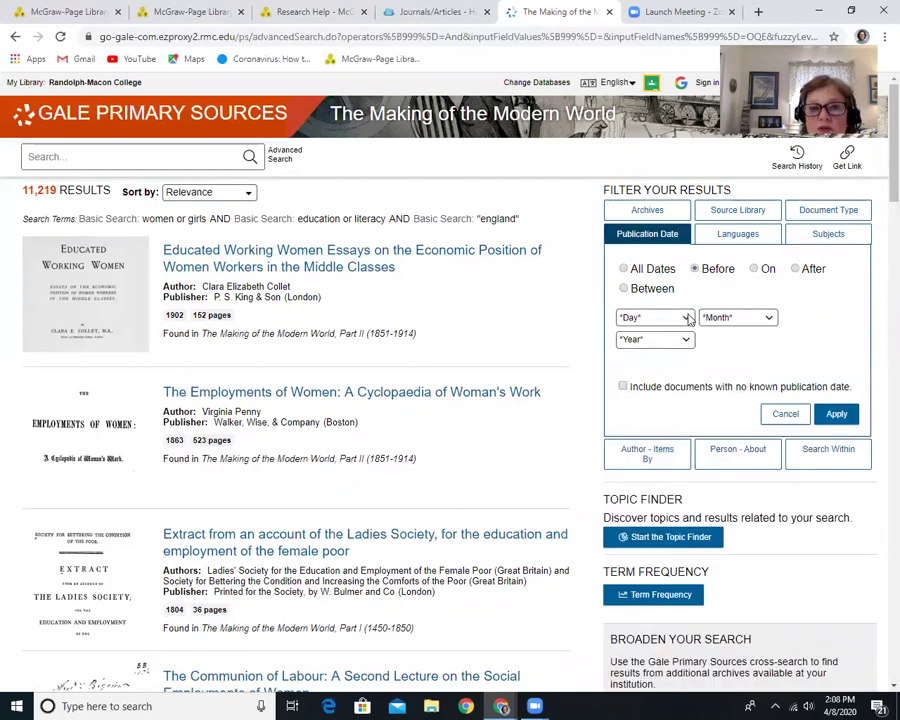
pyautogui.click(688, 318)
pyautogui.click(628, 351)
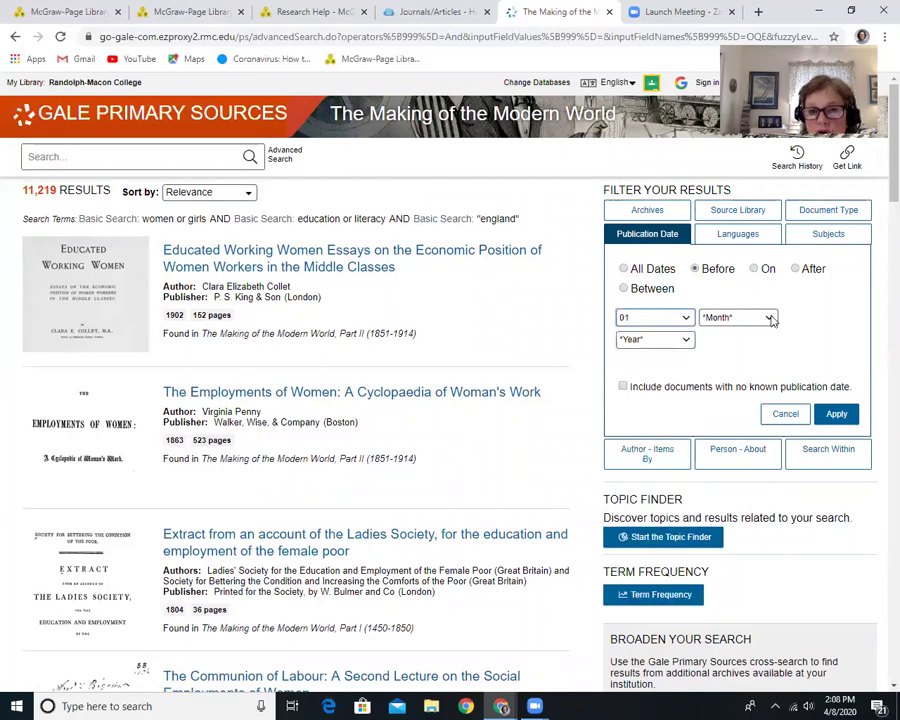
pyautogui.click(770, 318)
pyautogui.click(764, 348)
pyautogui.click(686, 341)
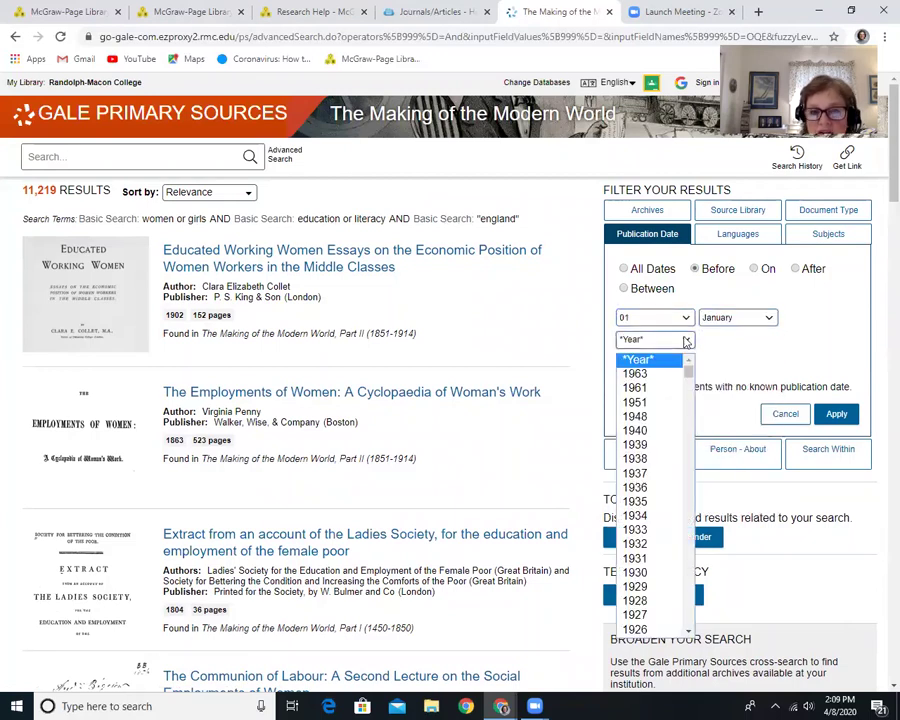
pyautogui.moveTo(688, 374); pyautogui.dragTo(691, 455)
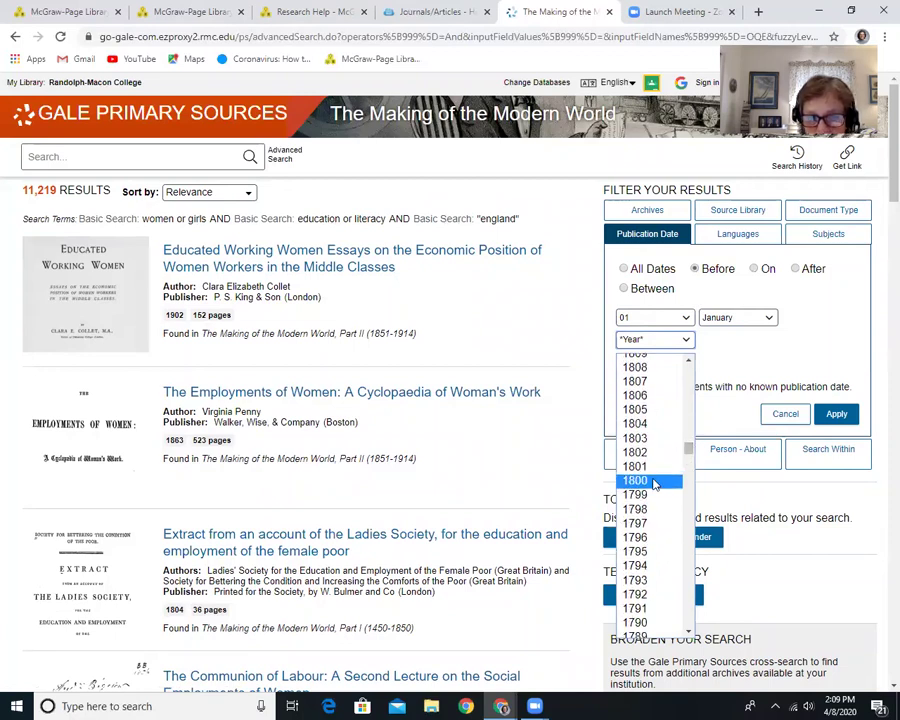
pyautogui.click(638, 622)
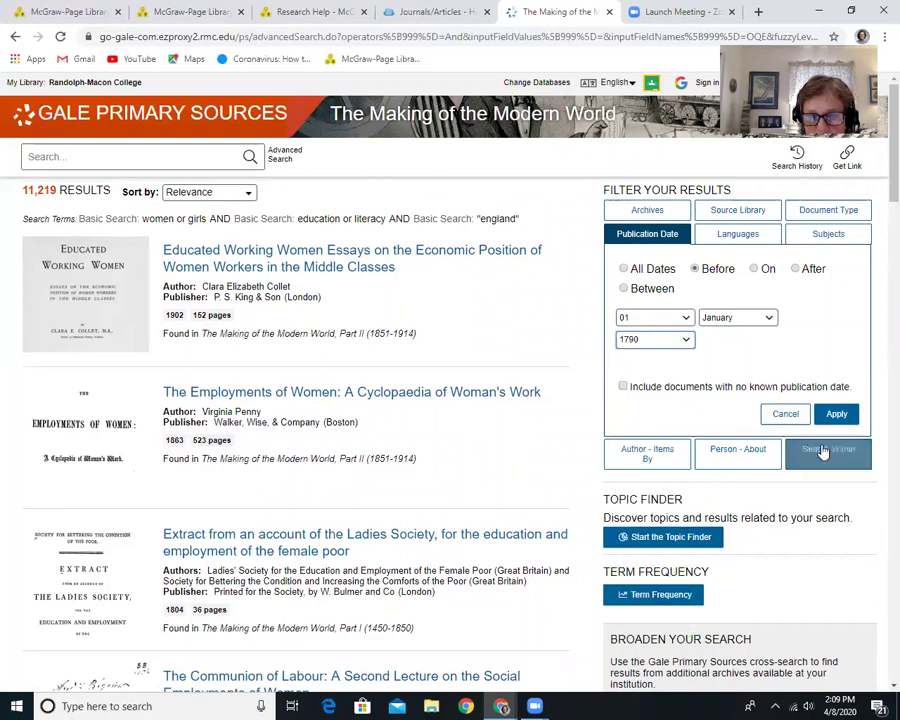
pyautogui.click(840, 415)
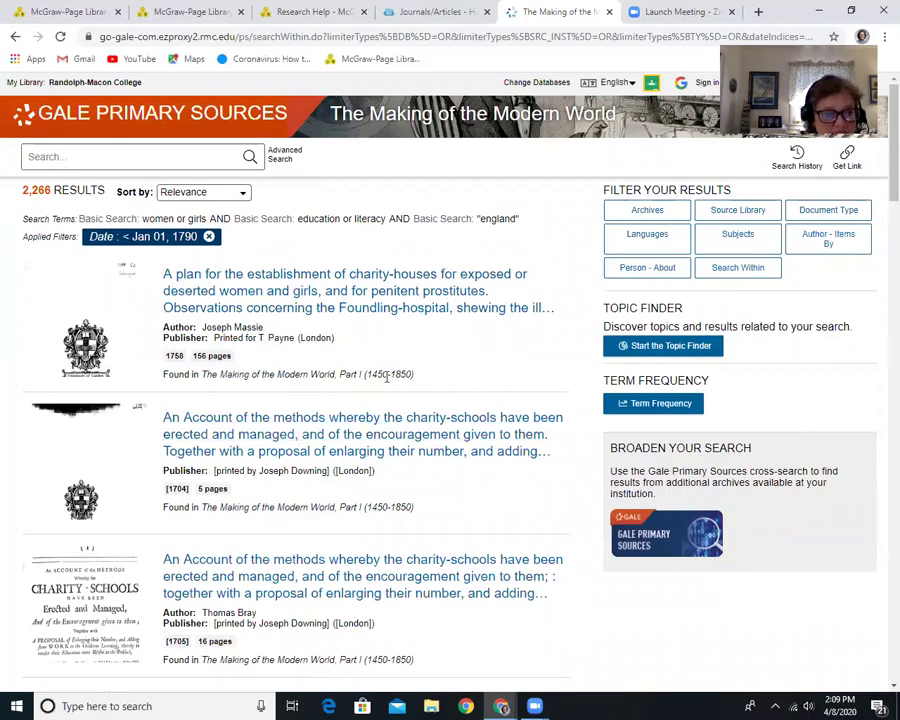
# Open the 16-page 1705 account of the methods for erecting and managing charity-schools and view its first page.
pyautogui.scroll(-2, 378, 373)
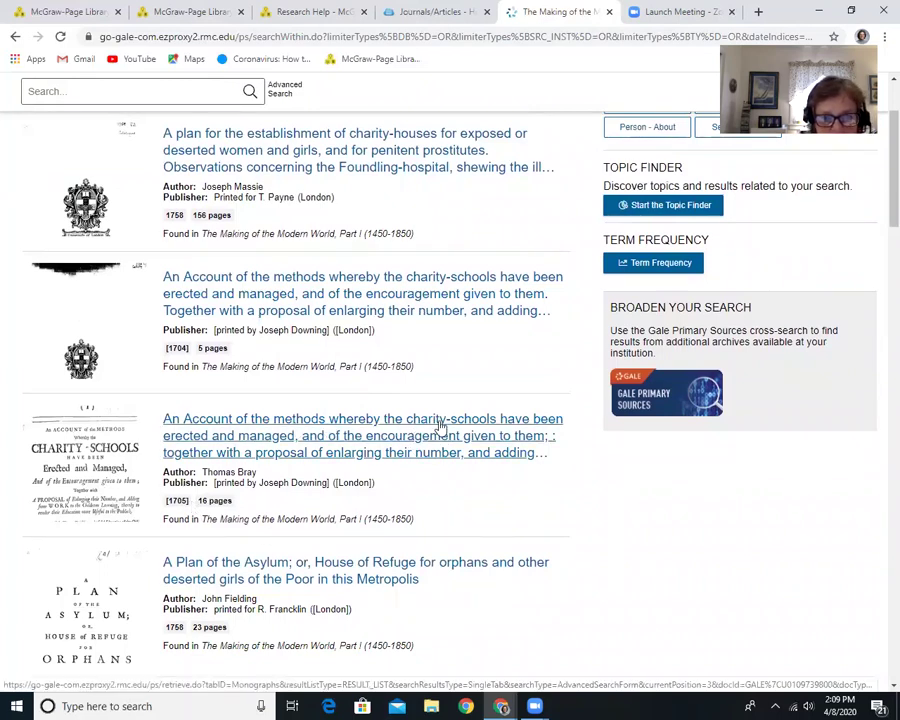
pyautogui.click(492, 427)
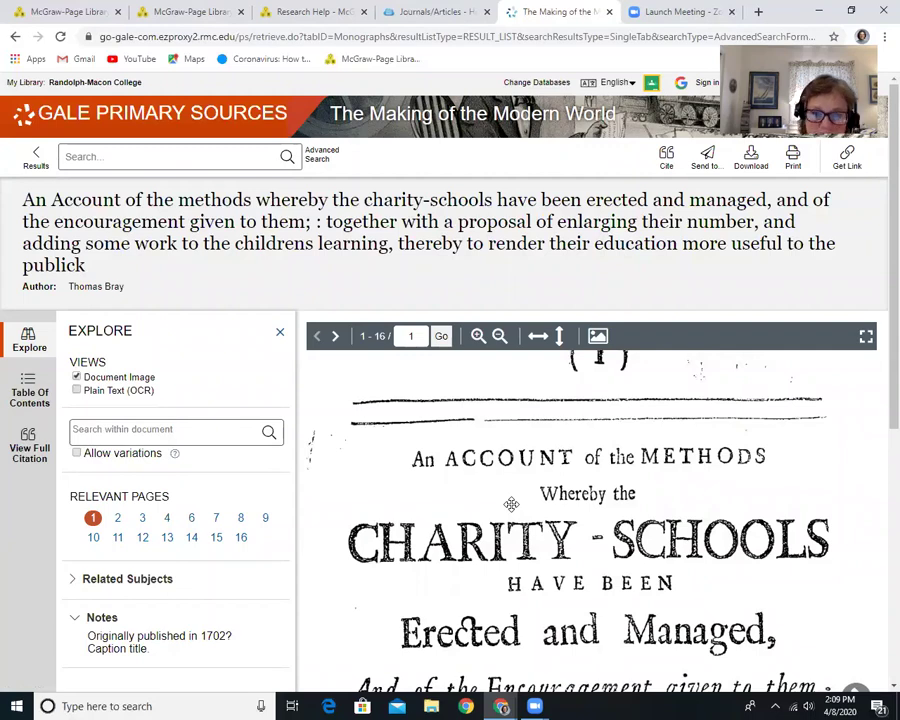
pyautogui.scroll(-1, 449, 388)
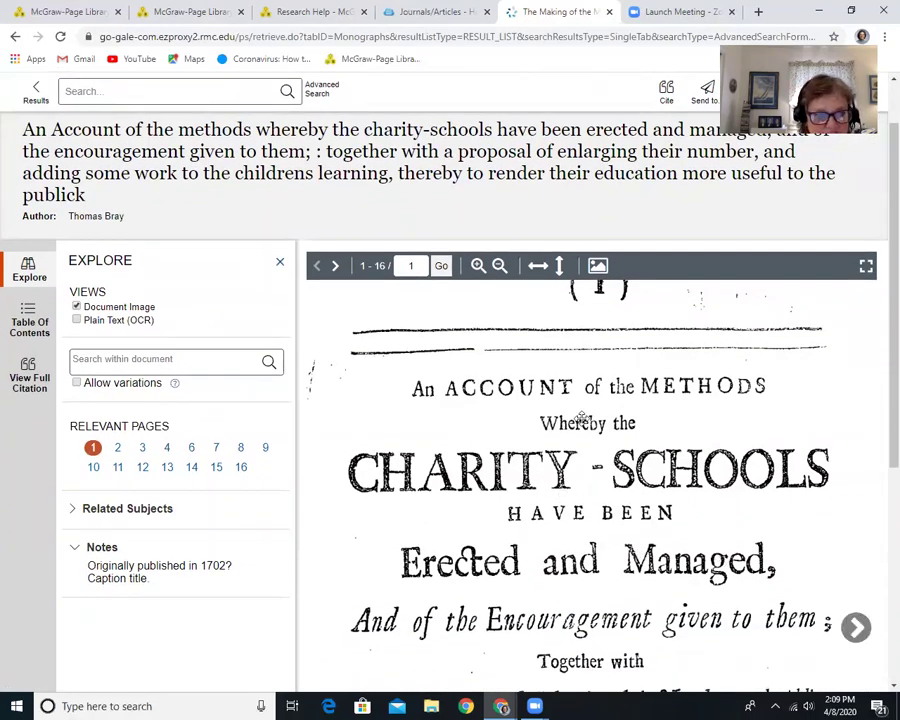
pyautogui.scroll(-2, 582, 418)
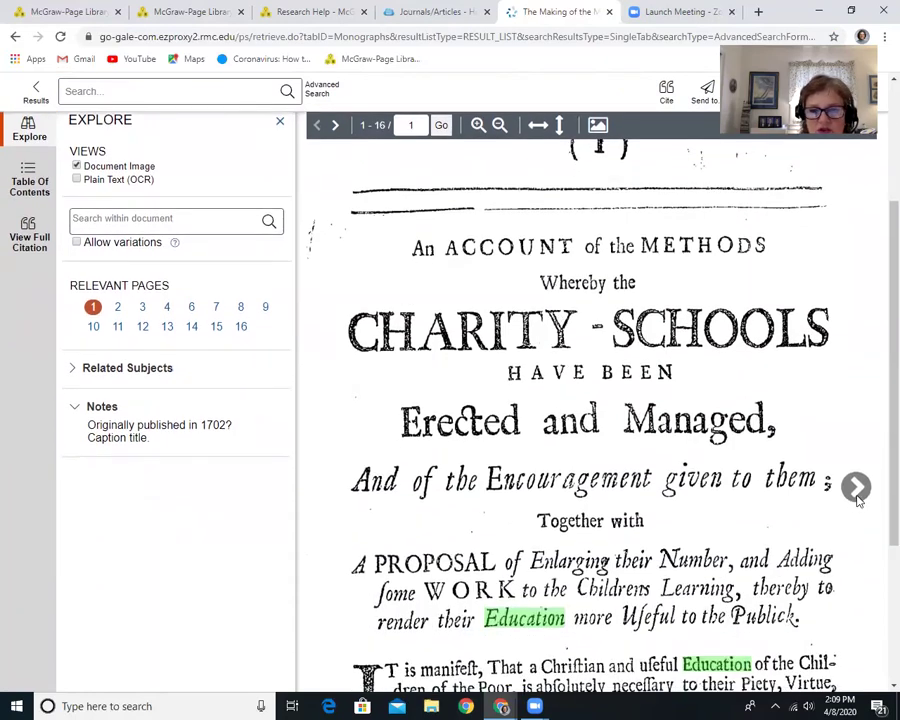
# Page through the charity-schools document to page 3, then view relevant page 4 with its highlighted search term.
pyautogui.click(857, 499)
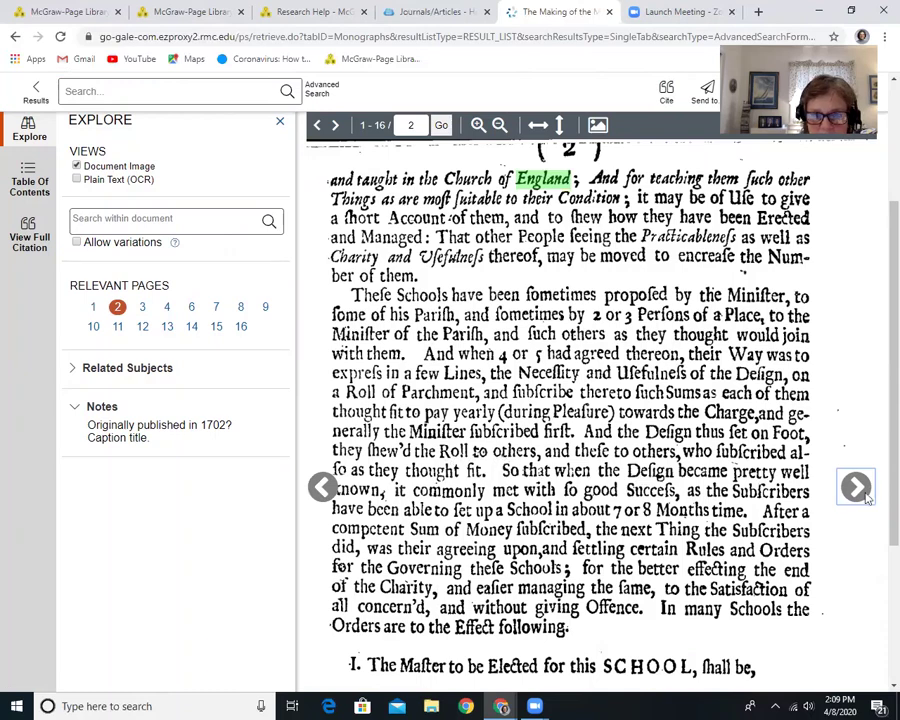
pyautogui.click(866, 495)
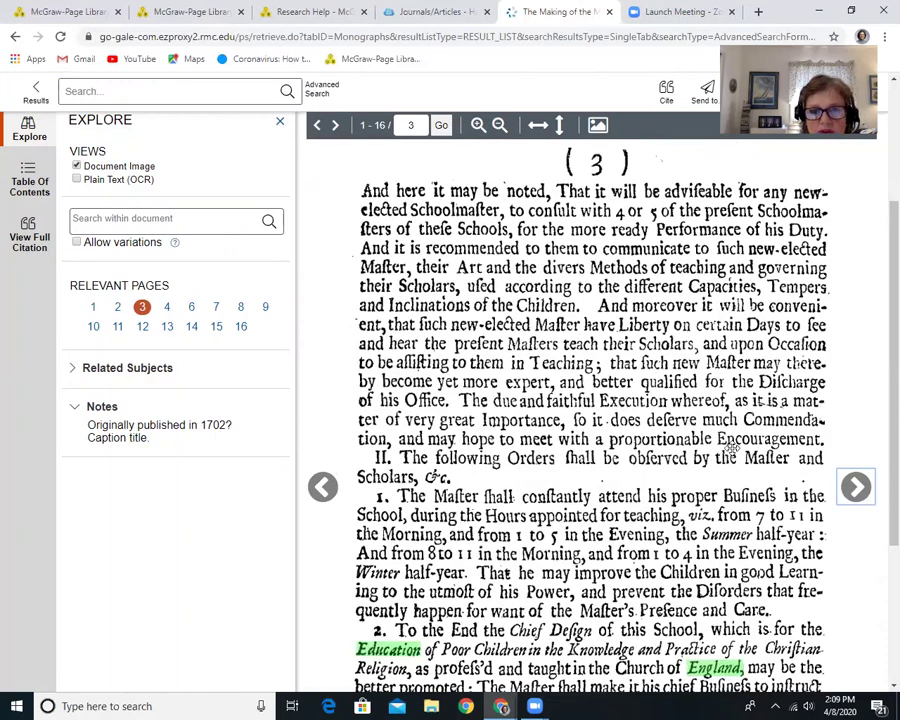
pyautogui.scroll(-1, 241, 497)
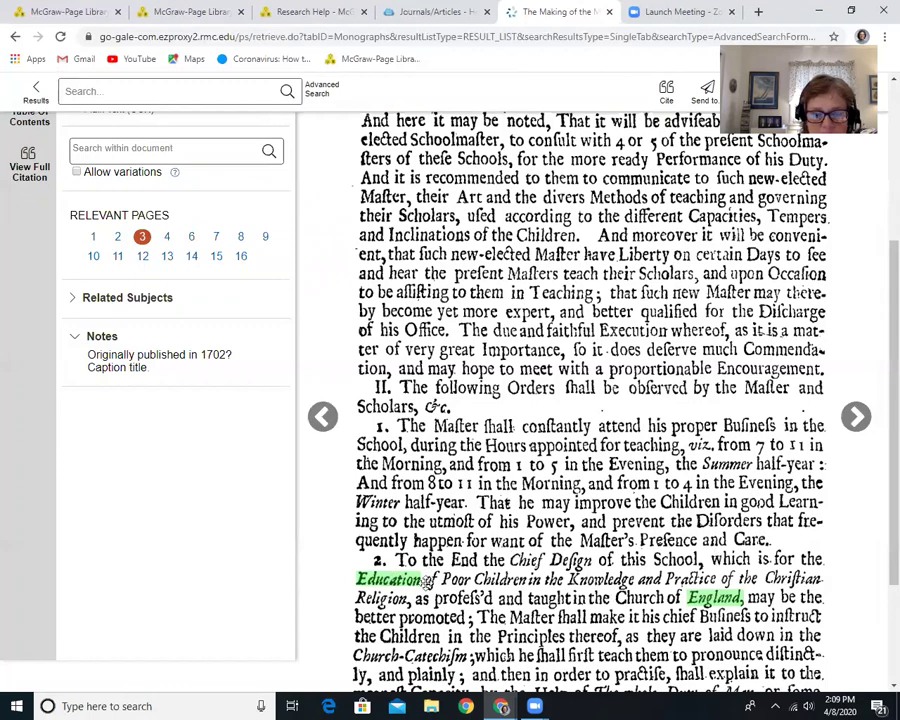
pyautogui.click(166, 236)
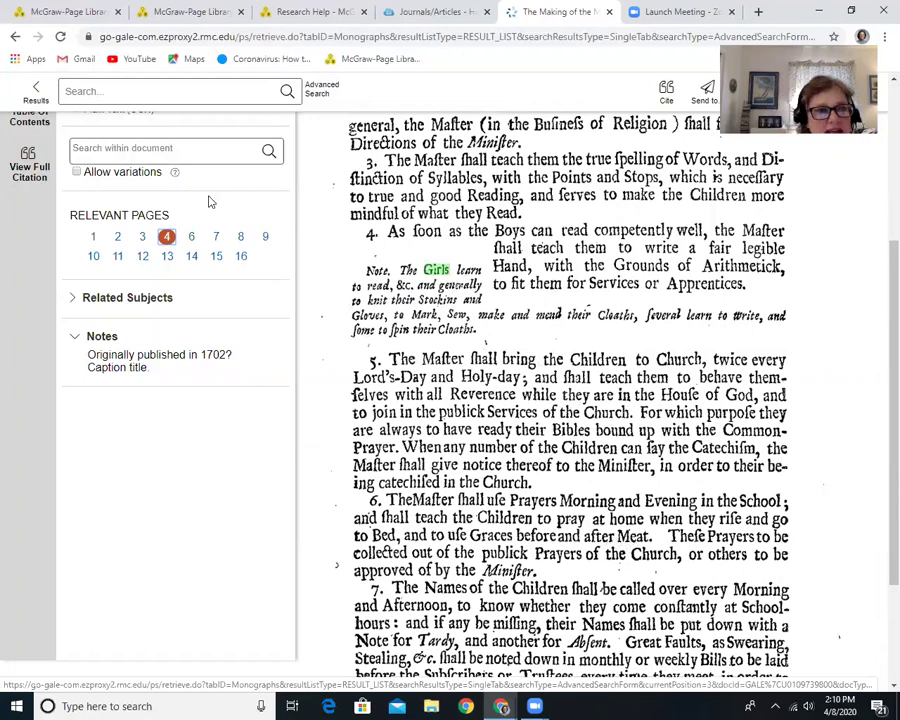
pyautogui.scroll(3, 250, 160)
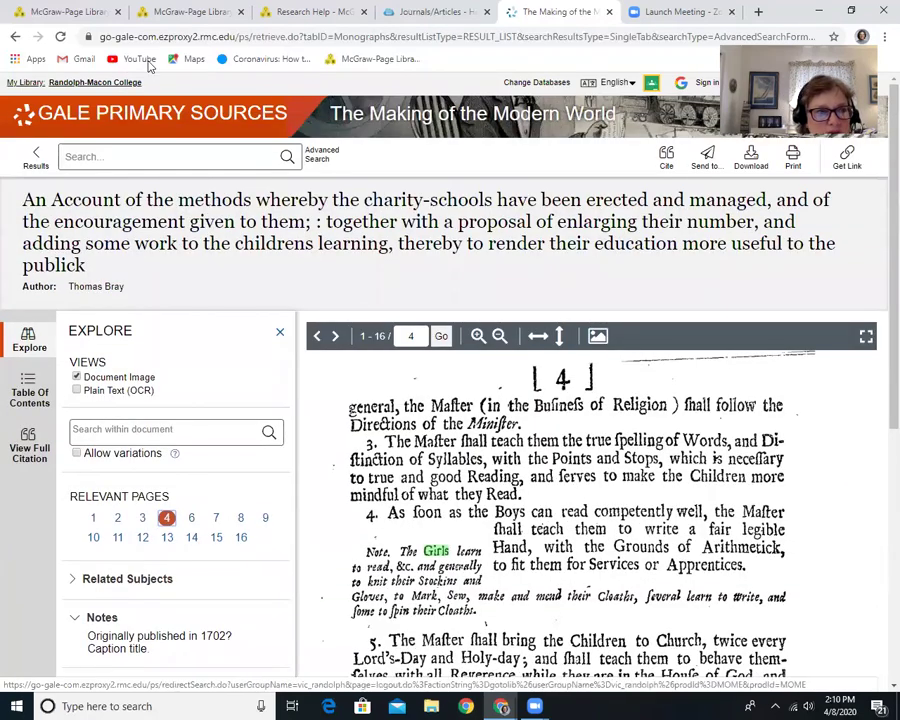
# Return to the Research Help page and reopen the History guide's Journals/Articles page at its Primary Source Databases section.
pyautogui.click(295, 12)
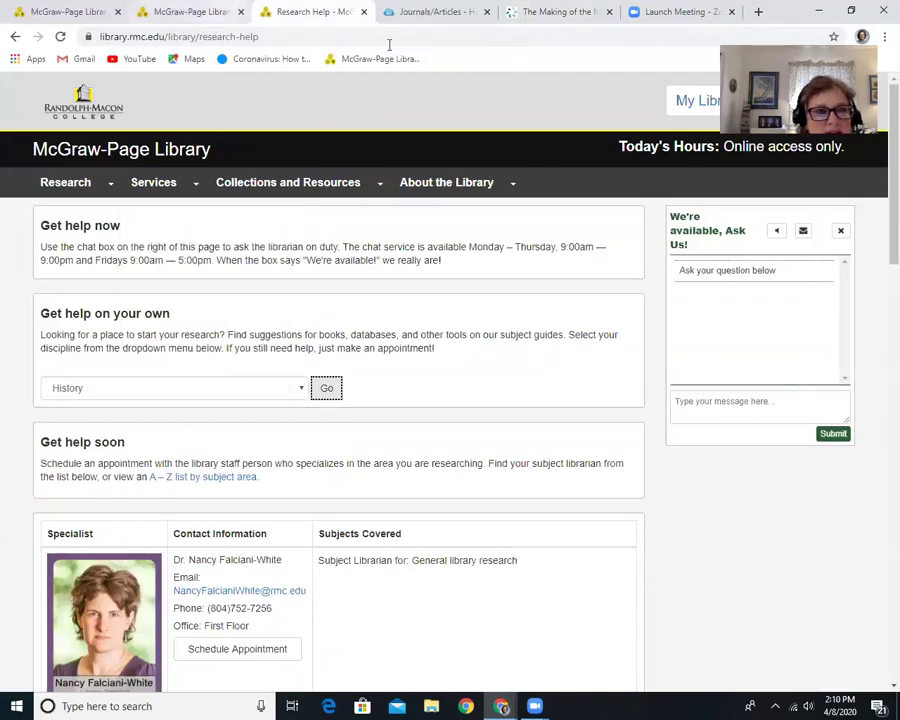
pyautogui.click(326, 389)
pyautogui.click(216, 180)
pyautogui.scroll(-3, 258, 360)
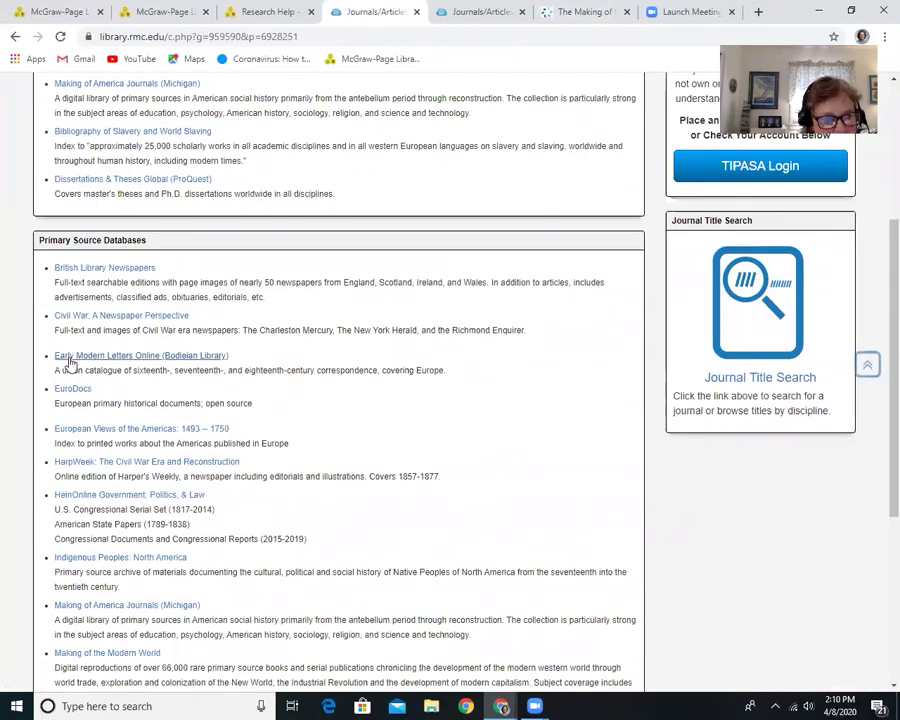
# Open EuroDocs and go to the United Kingdom's Britain 1486-1688 primary documents.
pyautogui.click(86, 390)
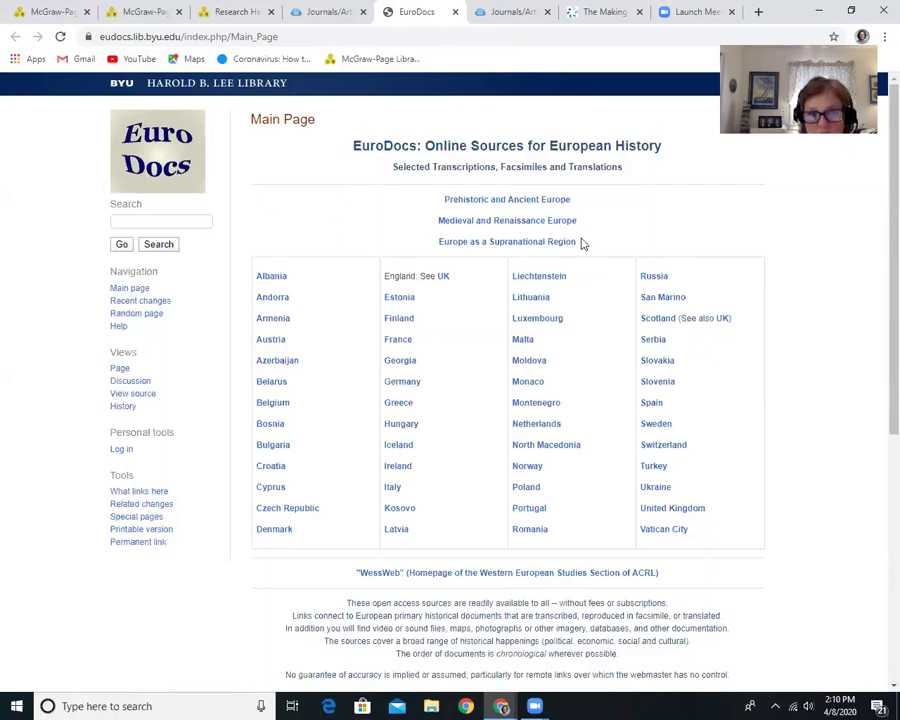
pyautogui.click(672, 511)
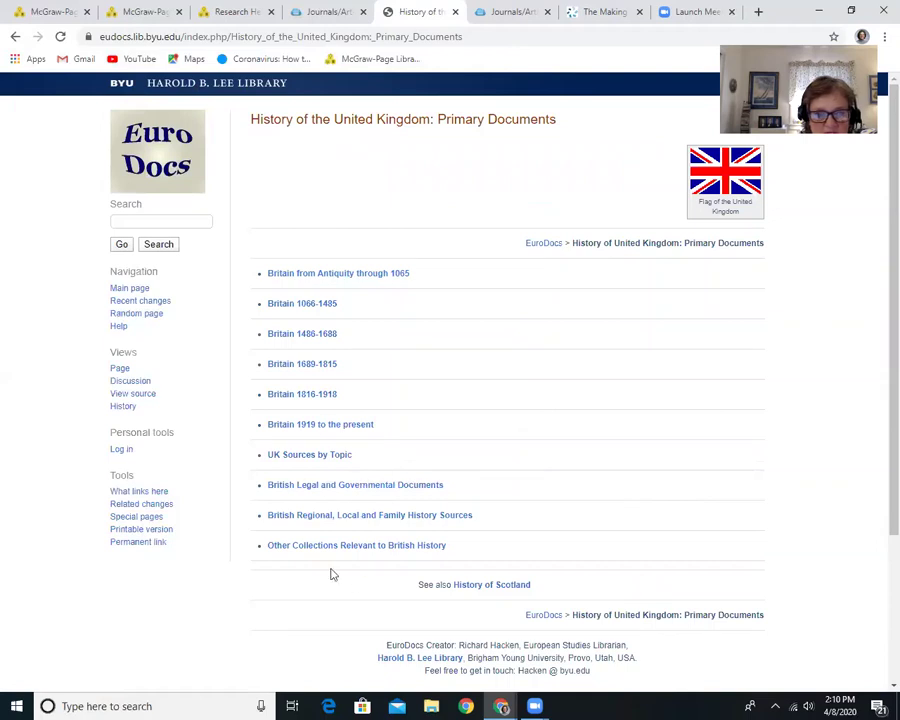
pyautogui.click(326, 342)
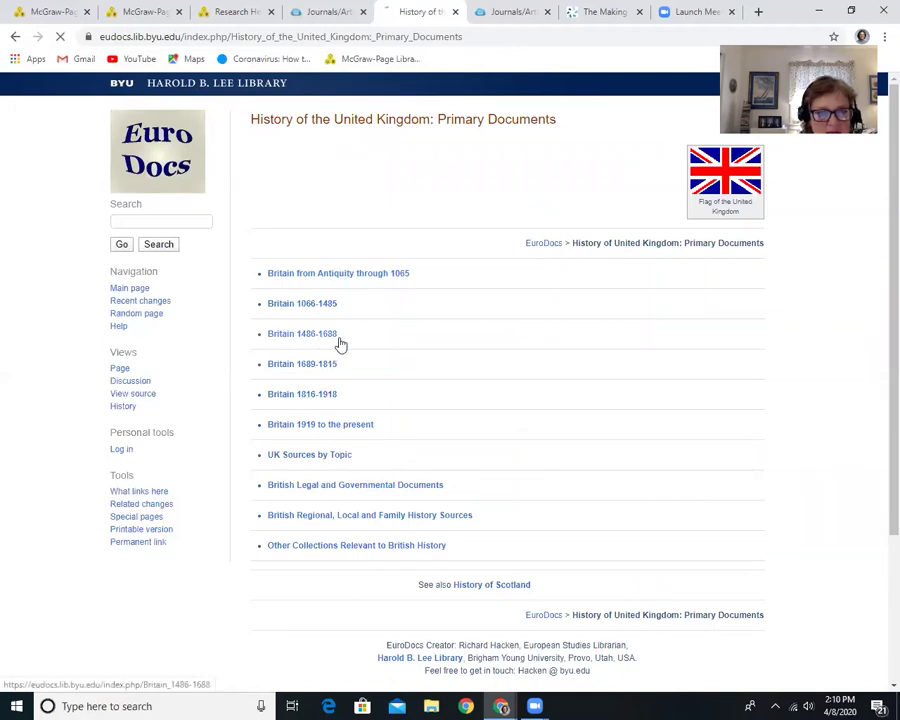
# Go to the Reign of Henry VIII (1509-1547) section of the Britain 1486-1688 contents.
pyautogui.scroll(-1, 560, 355)
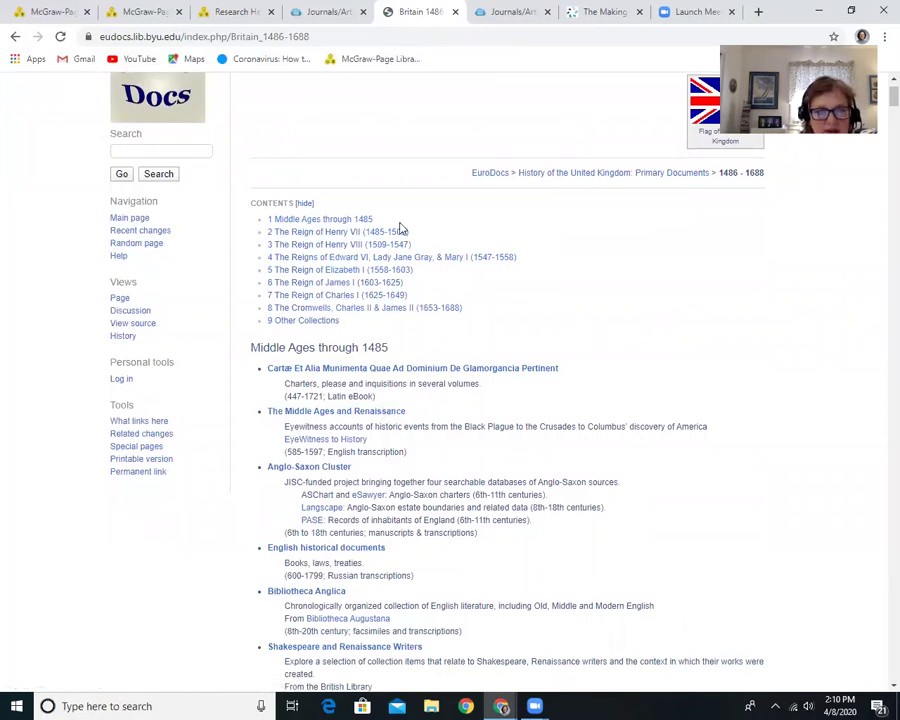
pyautogui.scroll(-1, 400, 229)
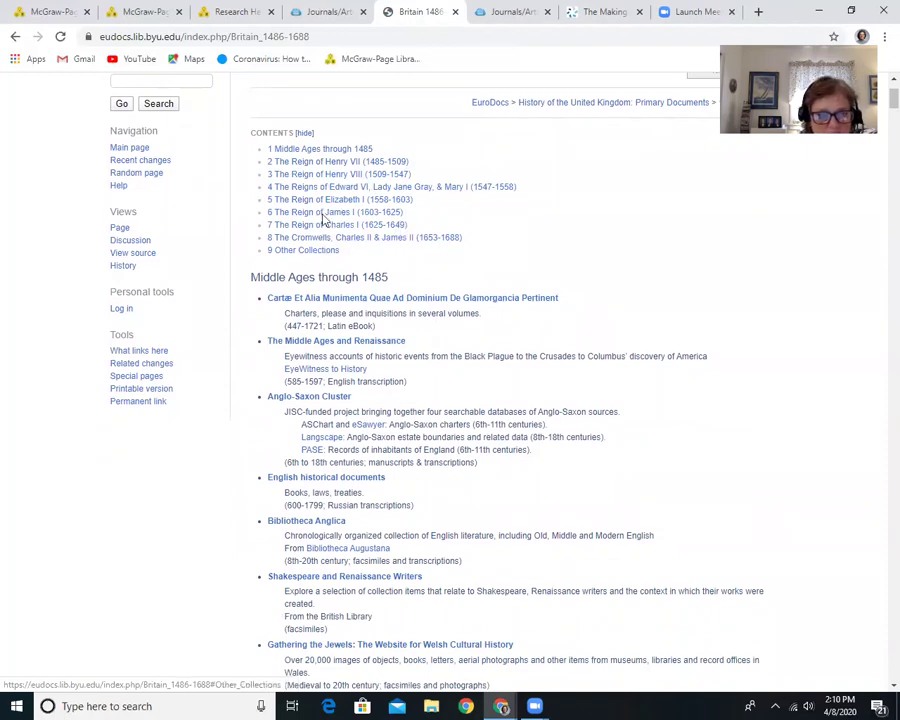
pyautogui.click(343, 175)
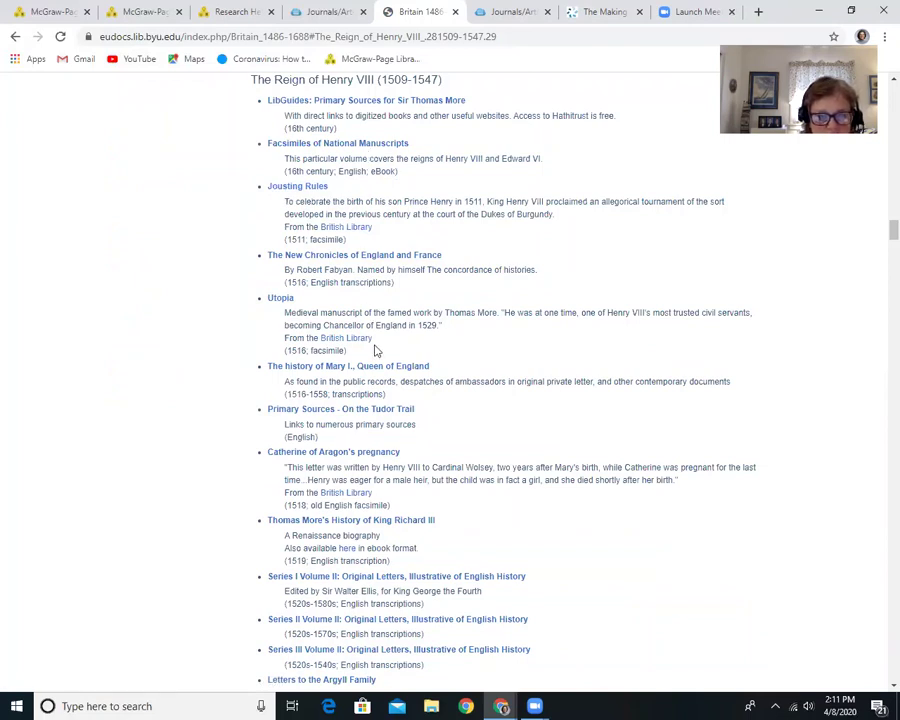
# Find the 1522 source "Luther's reply to King Henry VIII" among the Henry VIII entries and open it.
pyautogui.scroll(-1, 482, 488)
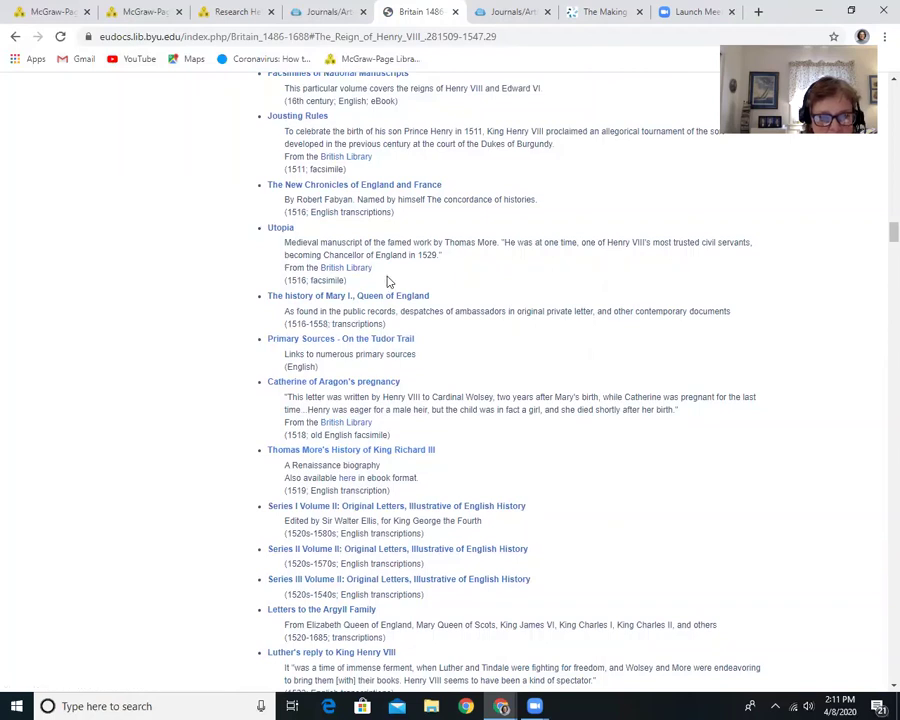
pyautogui.scroll(-2, 376, 254)
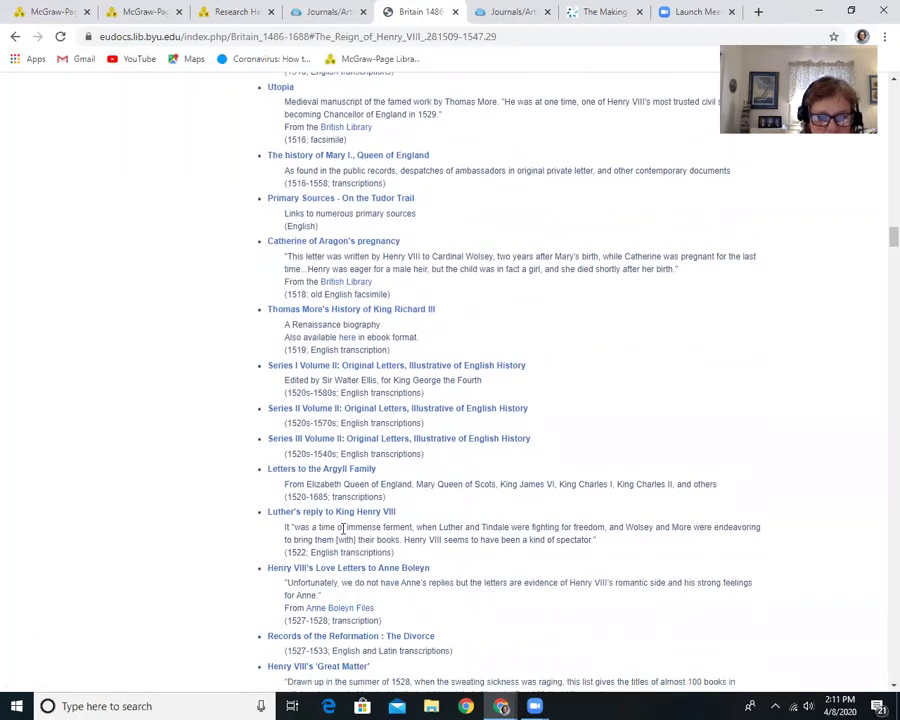
pyautogui.click(363, 513)
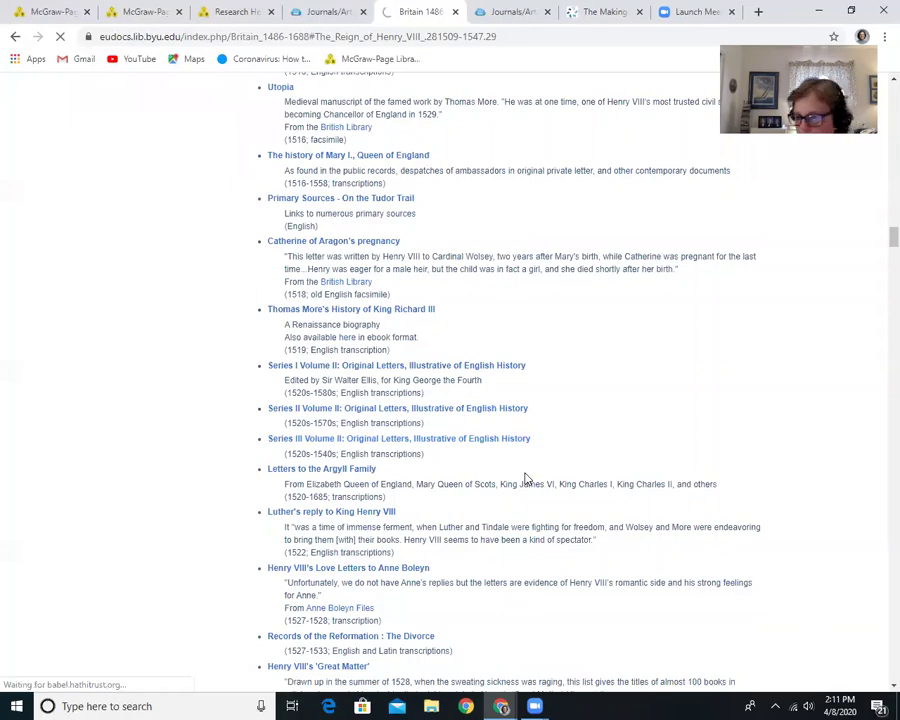
# Look through the scanned title page of Luther's reply to King Henry VIII, from its heading down to the imprint.
pyautogui.scroll(-2, 526, 479)
pyautogui.scroll(3, 526, 478)
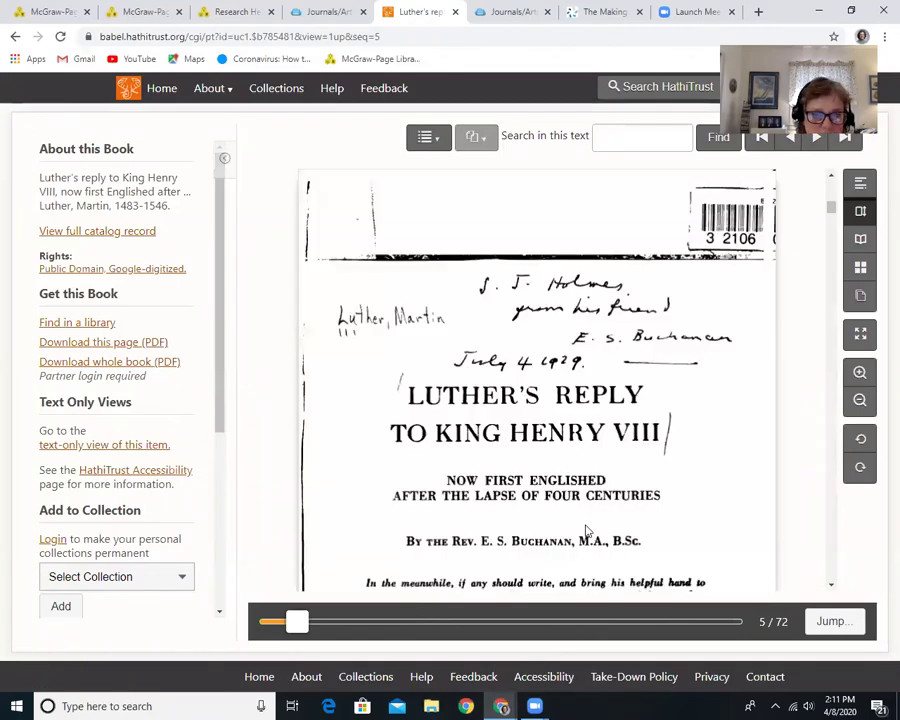
pyautogui.scroll(-2, 660, 487)
pyautogui.scroll(-3, 660, 487)
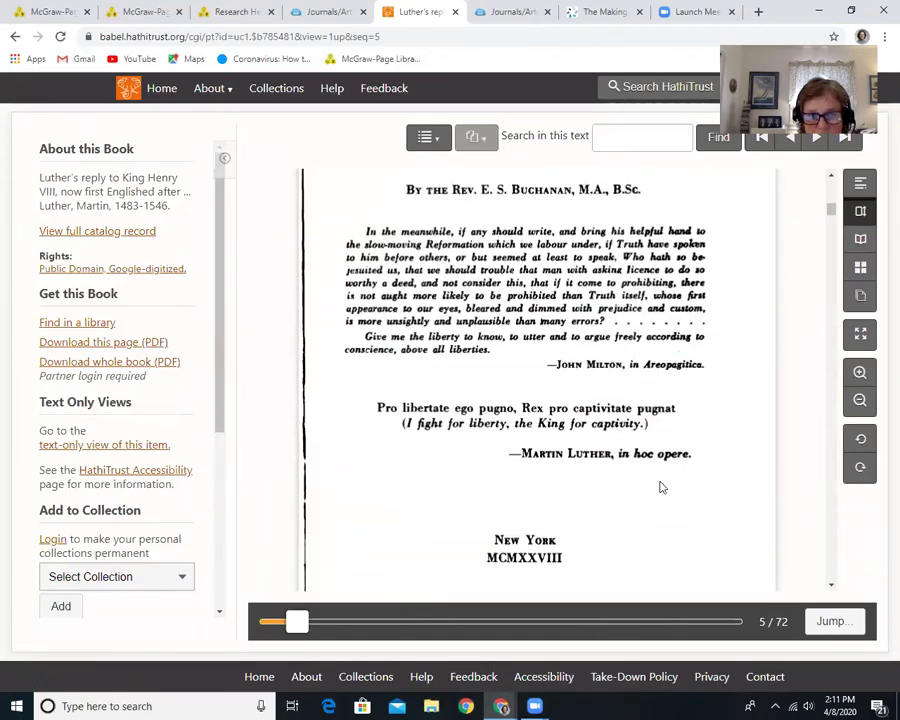
pyautogui.scroll(-3, 660, 487)
pyautogui.scroll(1, 658, 482)
# Switch to the History 101.pptx slide show and advance to the slide "Primary Sources: Terms for searching".
pyautogui.moveTo(502, 705)
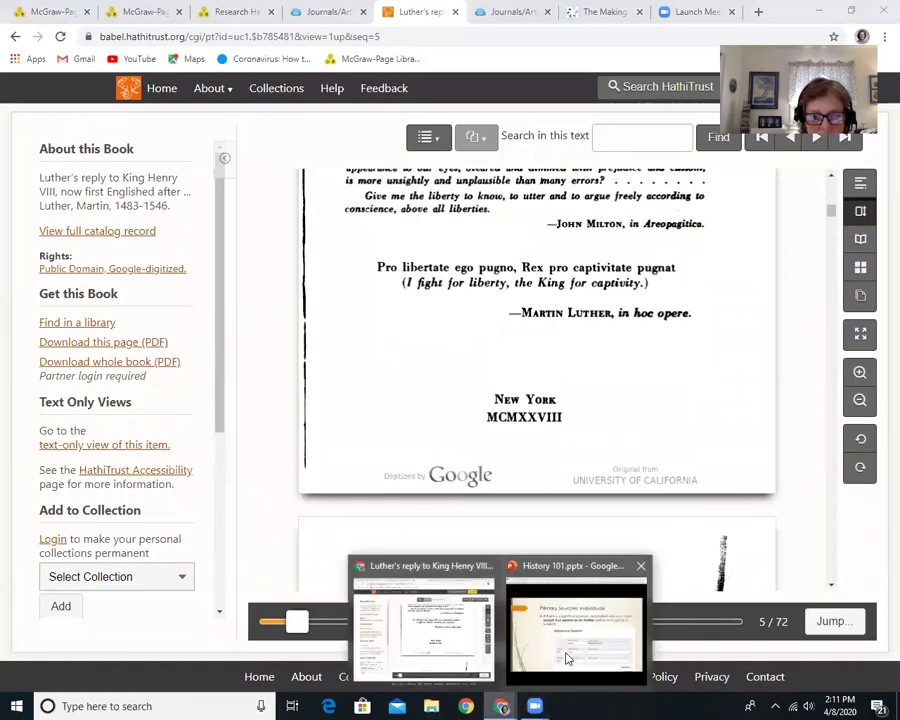
pyautogui.moveTo(566, 655)
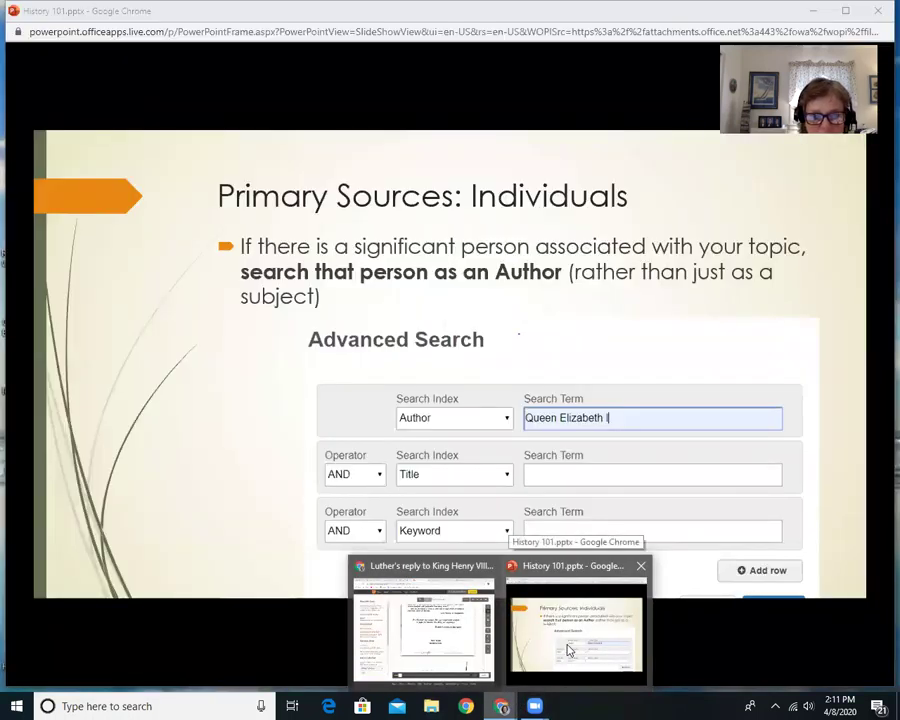
pyautogui.click(566, 650)
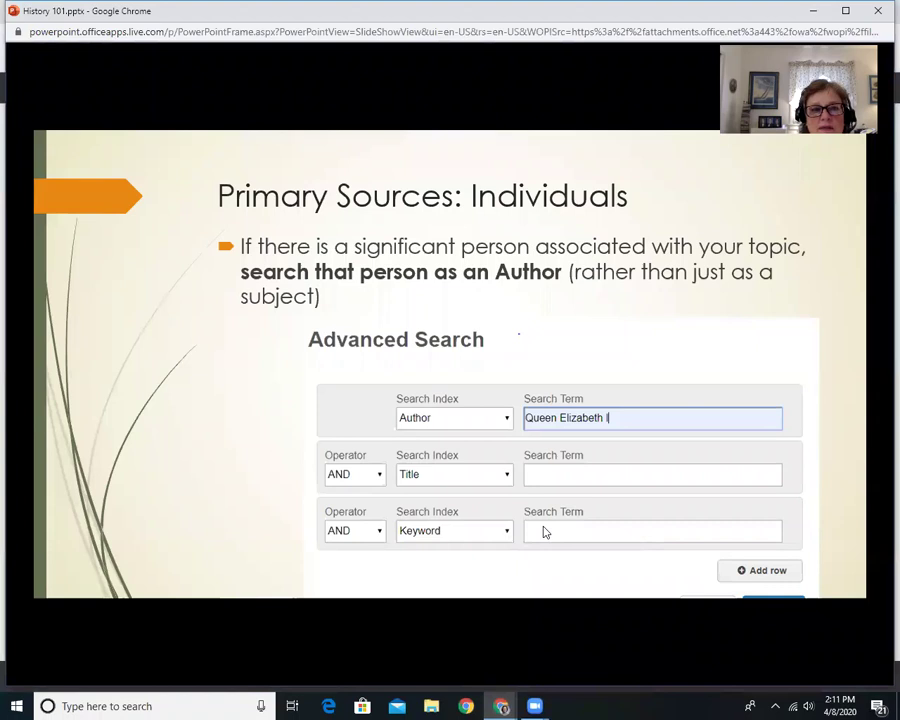
pyautogui.click(541, 532)
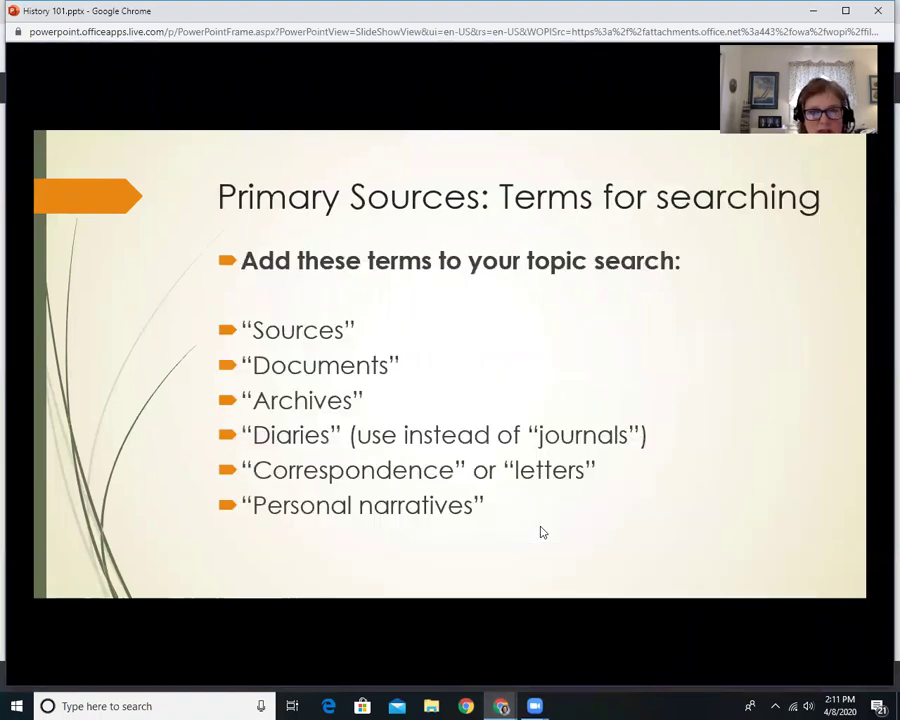